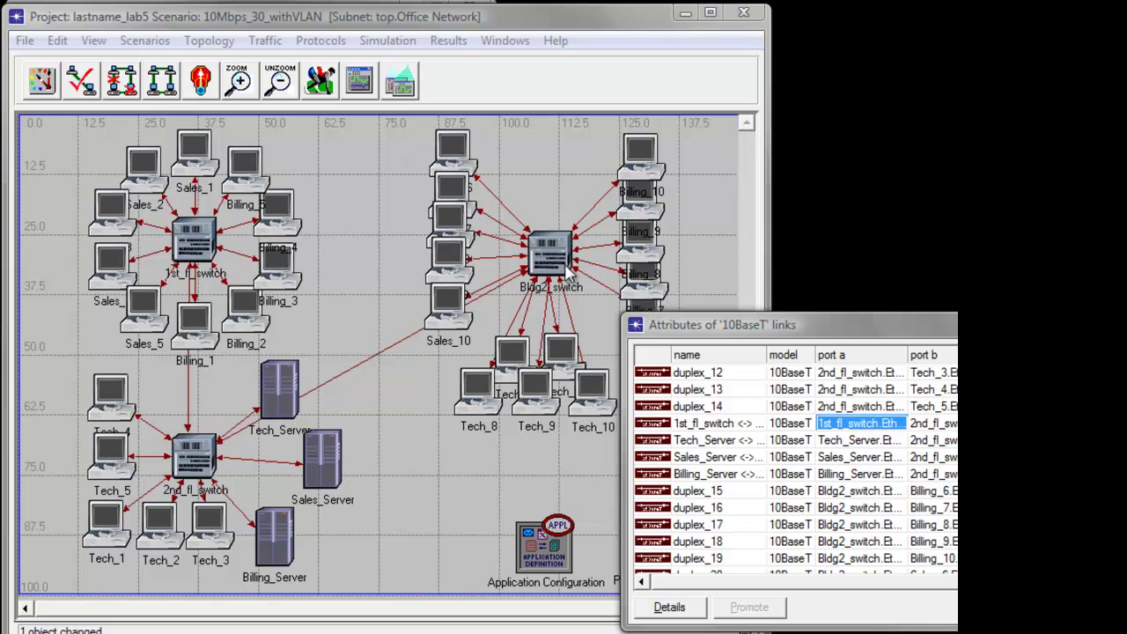
Open Edit Attributes for Bldg2_switch and select its Switch Port Configuration value
right_click(552, 265)
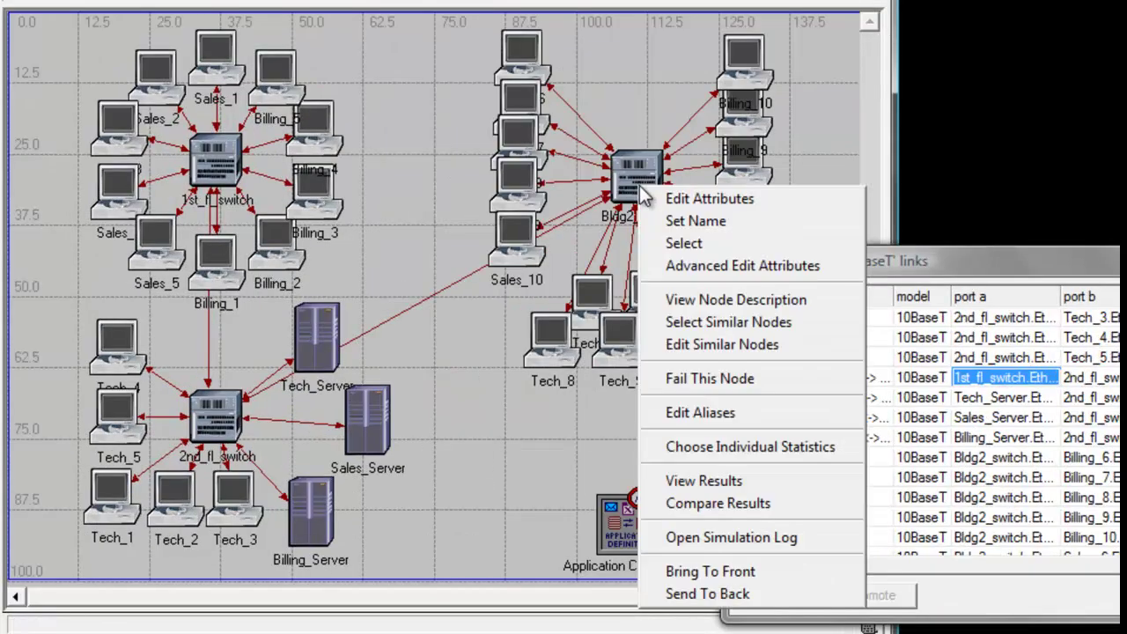
left_click(560, 269)
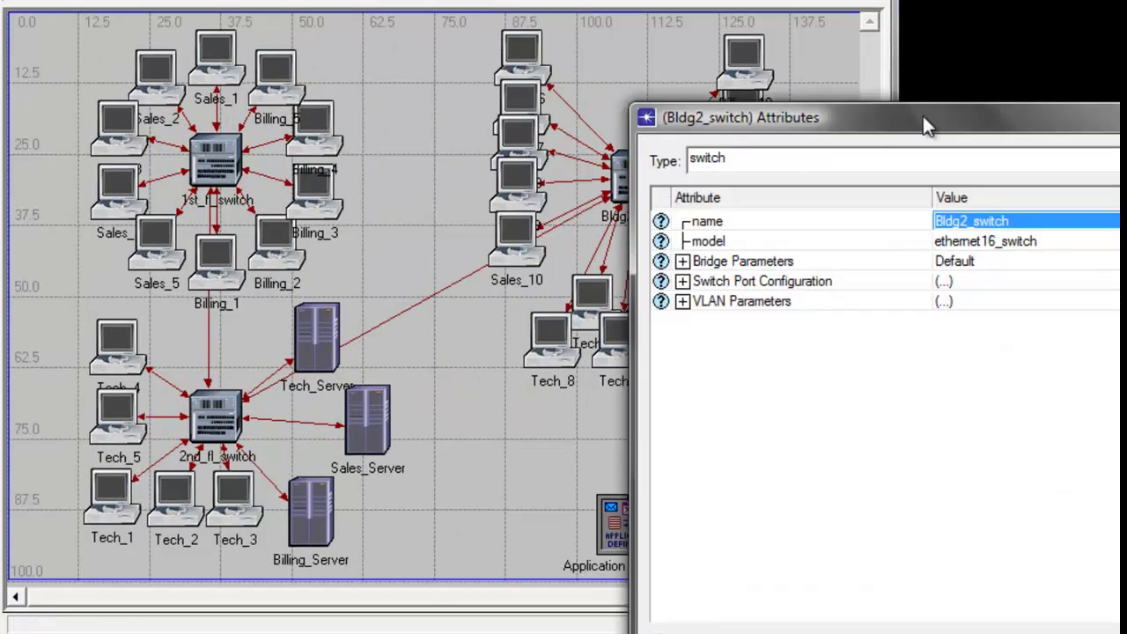
left_click_drag(923, 115, 280, 0)
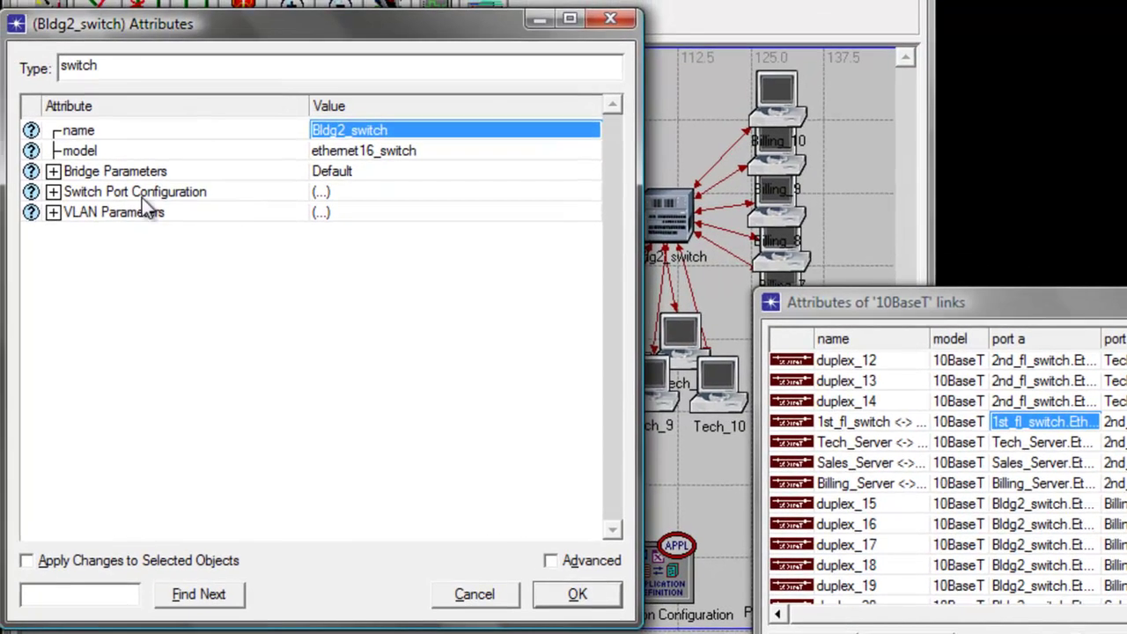
left_click(324, 192)
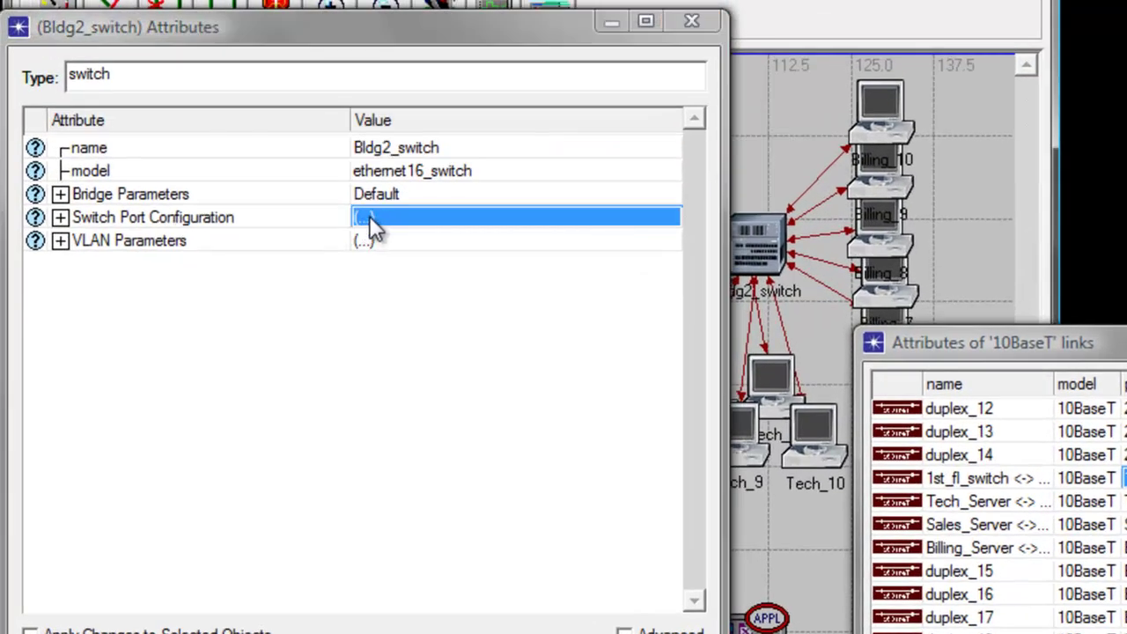
Open the Switch Port Configuration table and widen the links list to show full port names
left_click(369, 216)
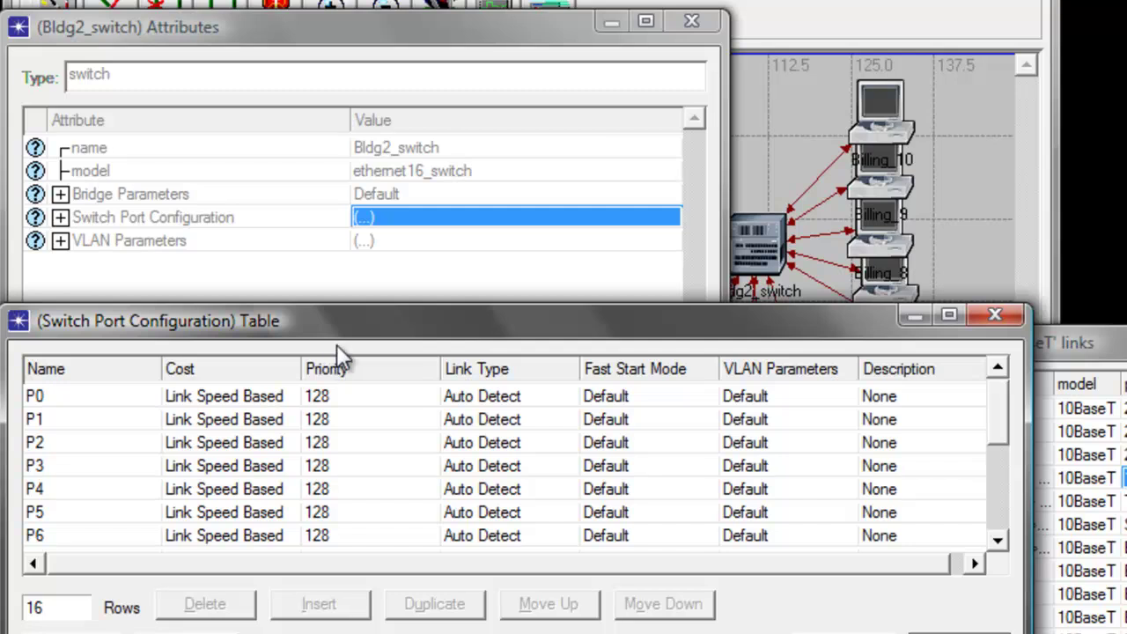
left_click_drag(370, 335, 383, 370)
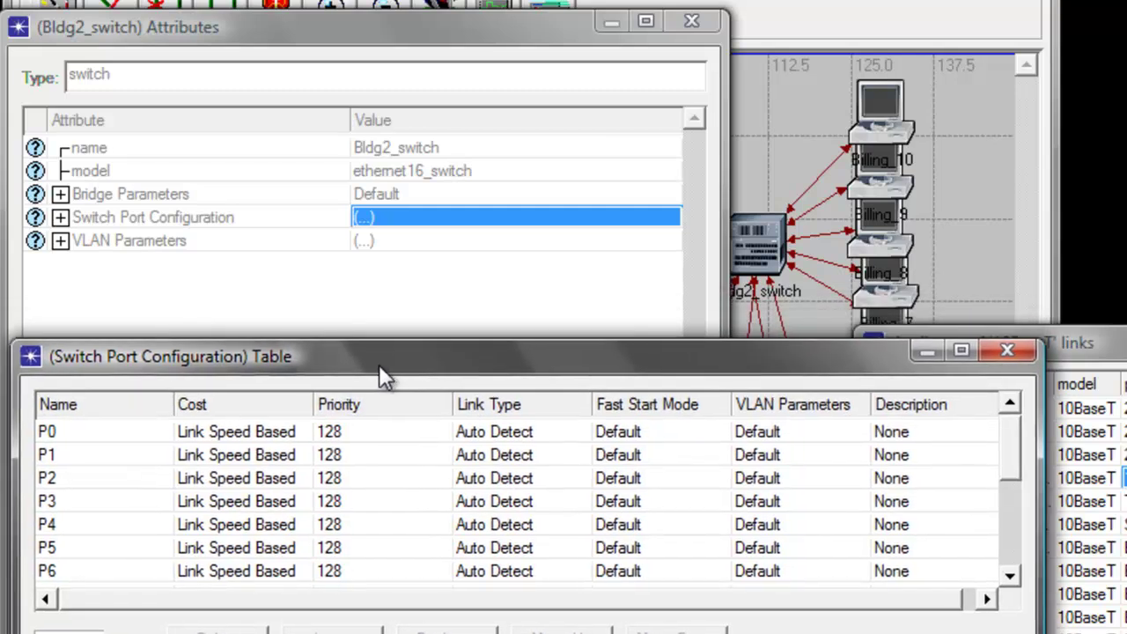
left_click_drag(1107, 340, 324, 11)
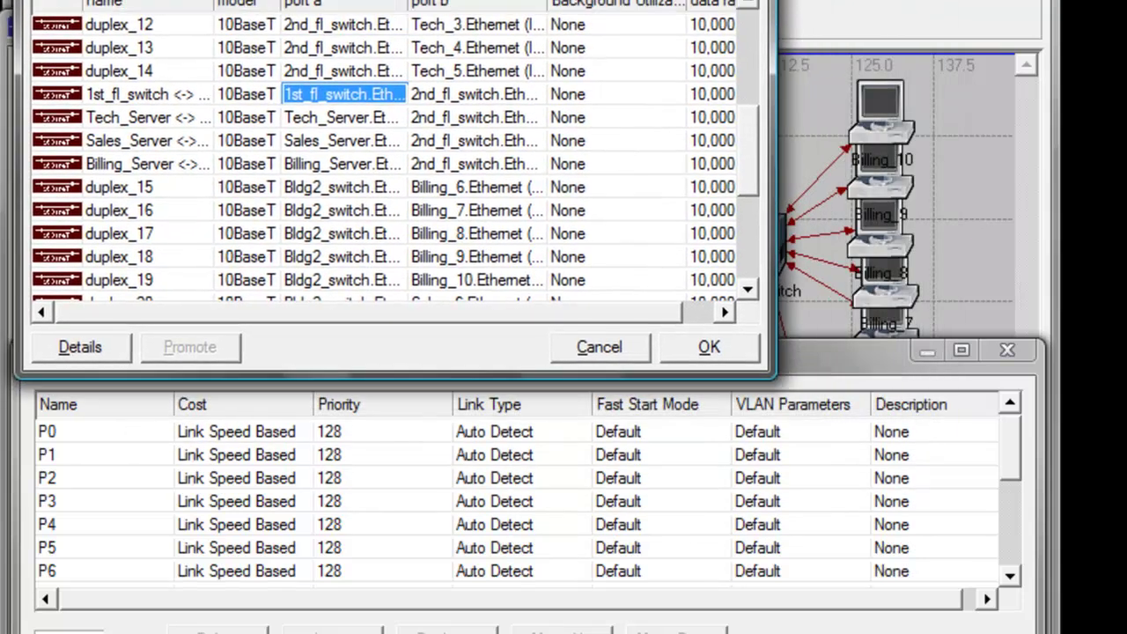
left_click_drag(766, 376, 1115, 406)
scroll(549, 182, "down", 1)
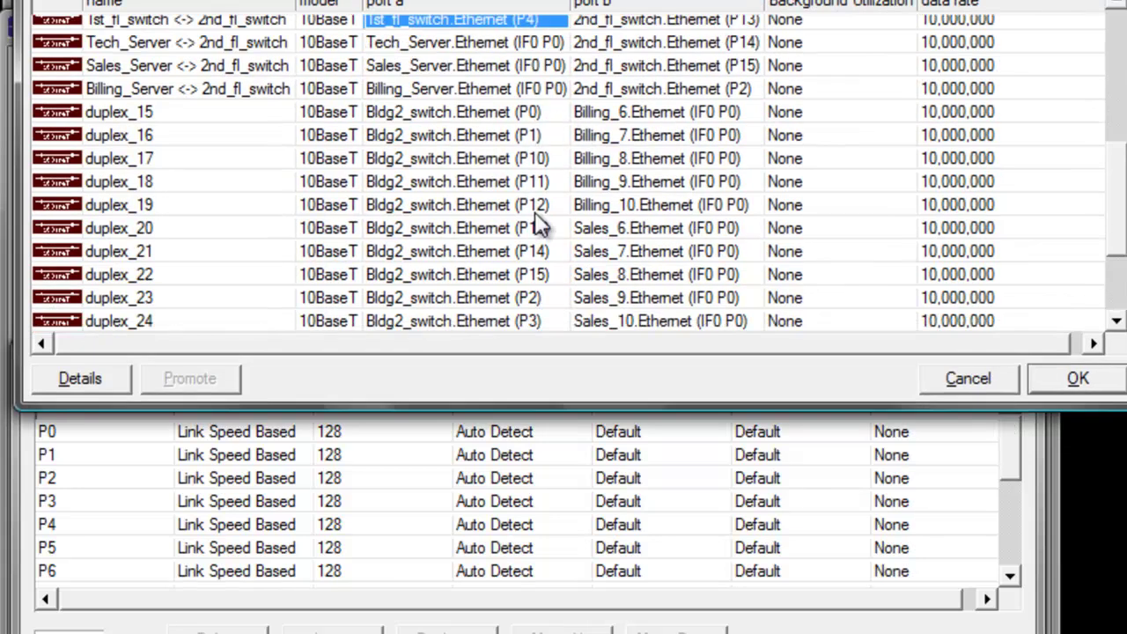
Check which switch port duplex_15 uses, then bring the port table back to the front
left_click(539, 112)
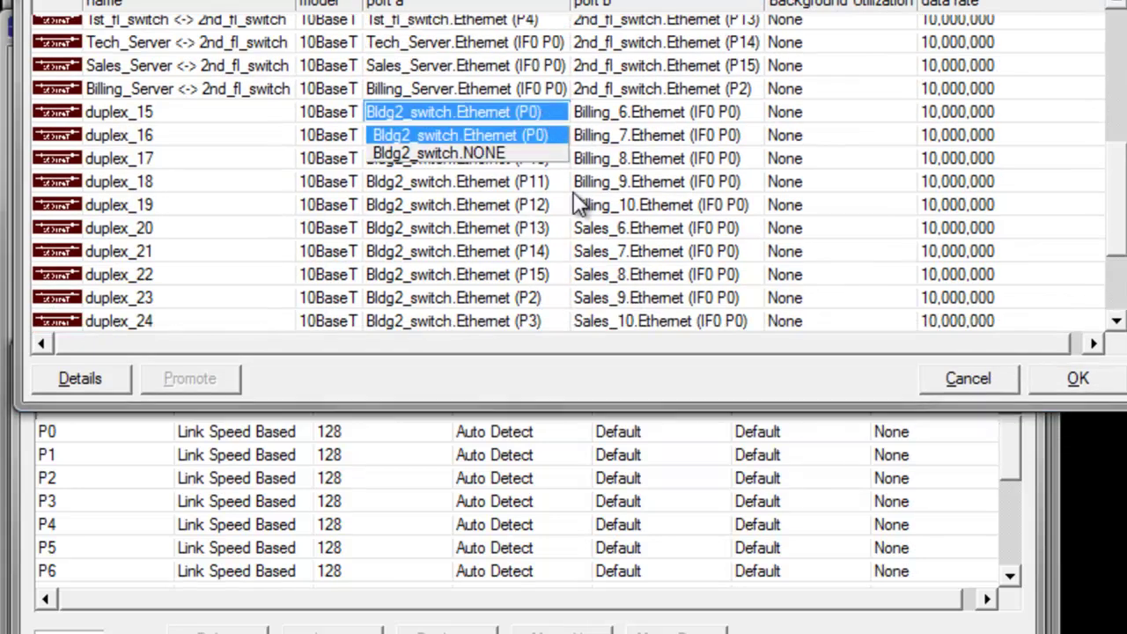
key("Escape")
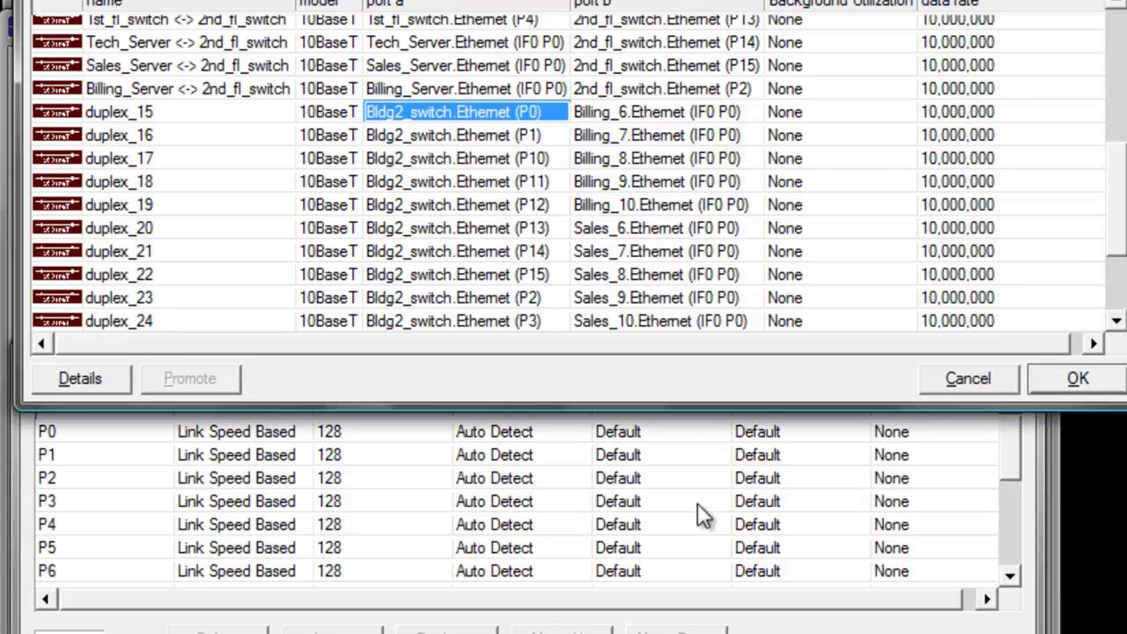
left_click(697, 631)
left_click_drag(640, 370, 678, 262)
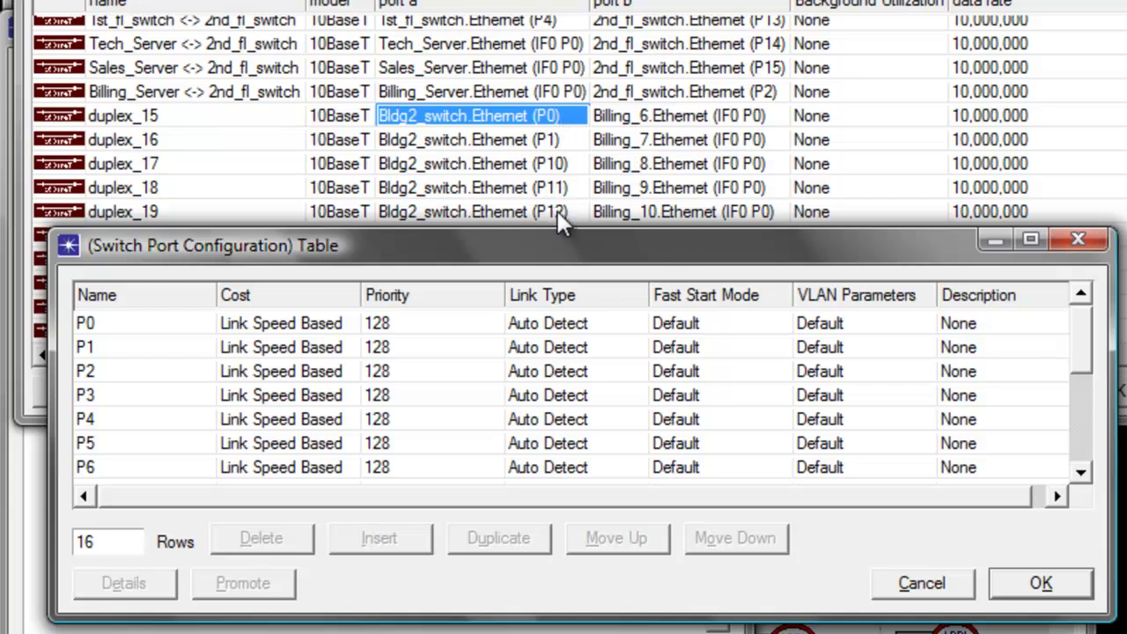
Give port P0 PVID 10 with VLAN 10 as its supported VLAN
left_click_drag(852, 613, 852, 633)
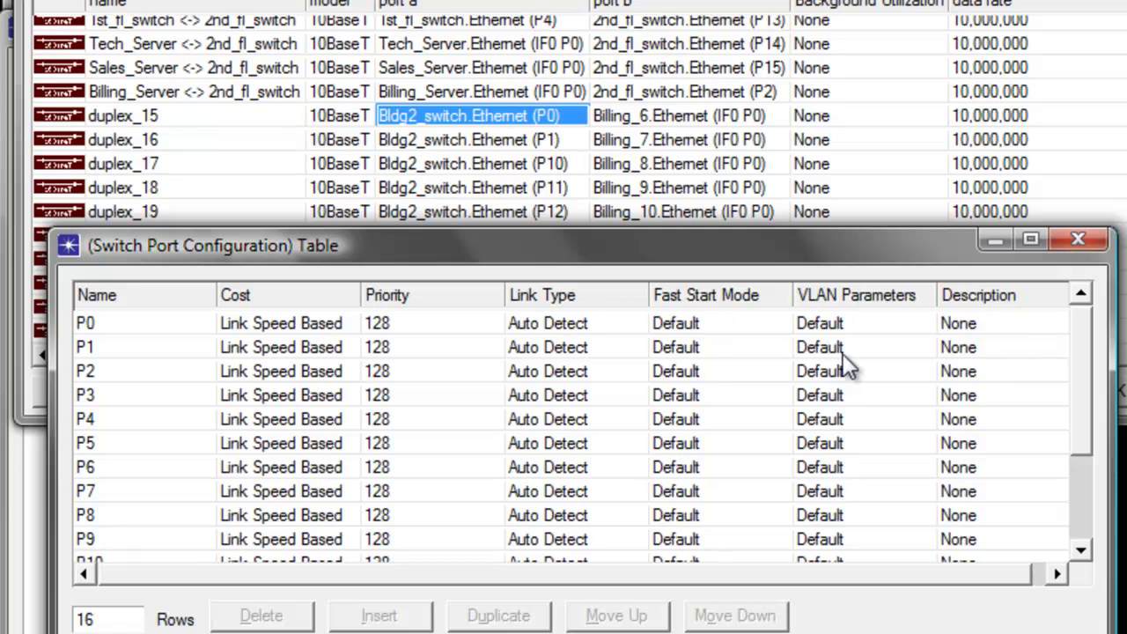
left_click(818, 323)
left_click(808, 364)
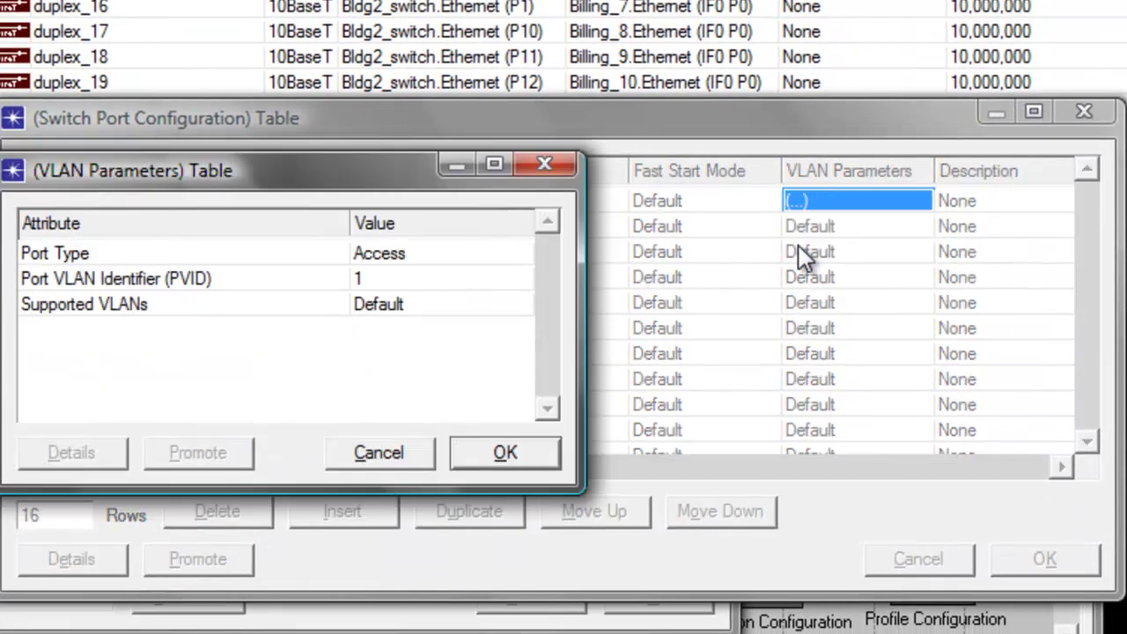
left_click_drag(335, 167, 381, 168)
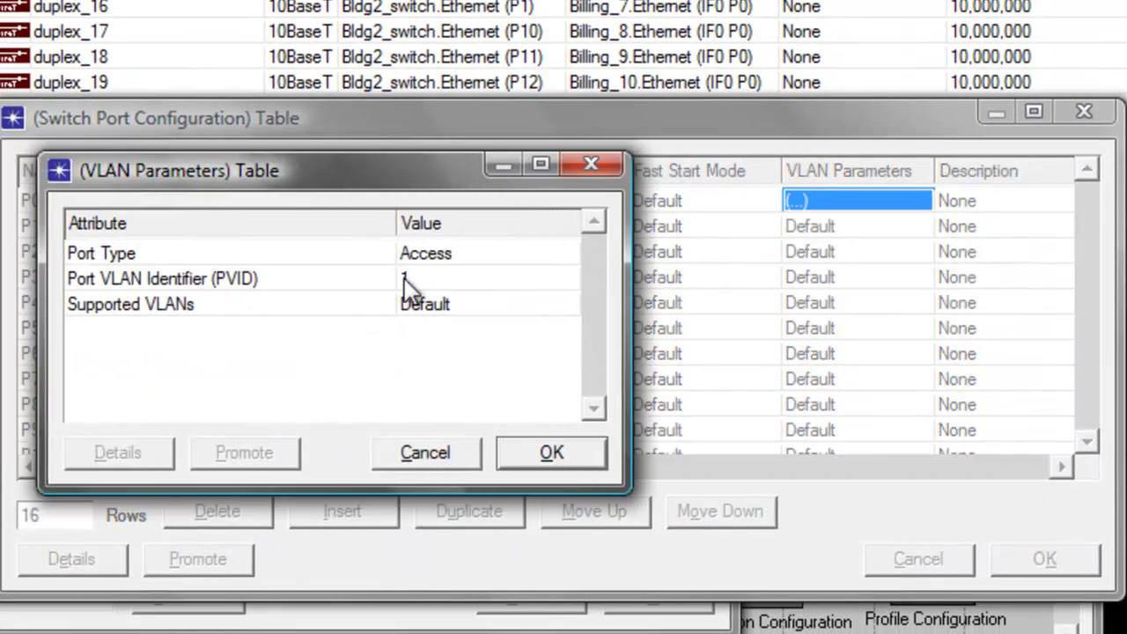
left_click(418, 280)
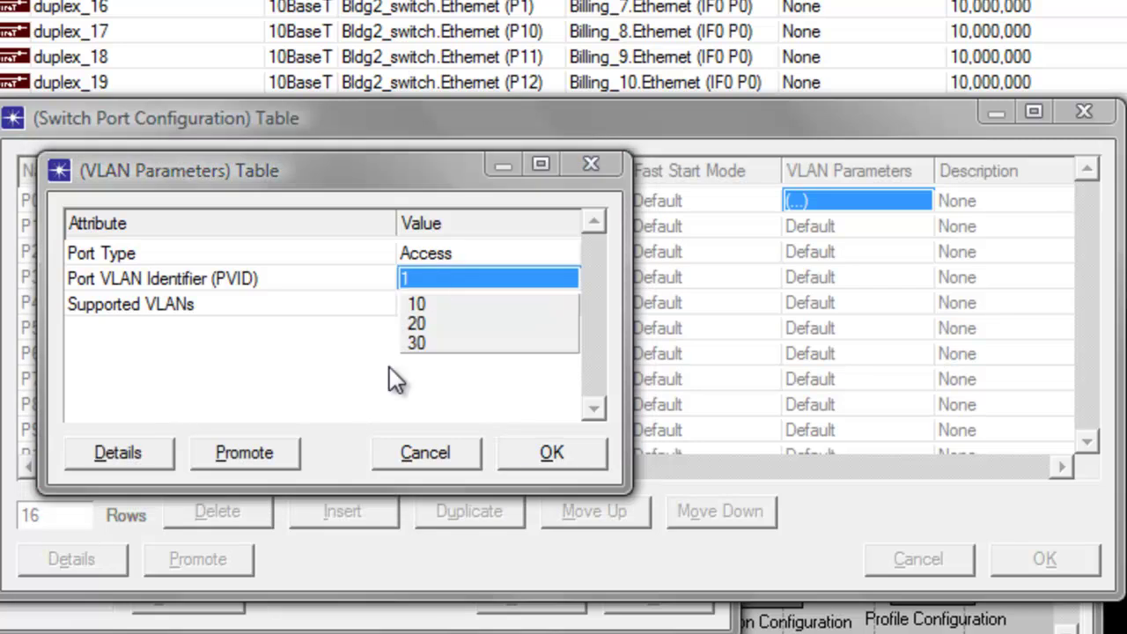
left_click(428, 304)
left_click(426, 308)
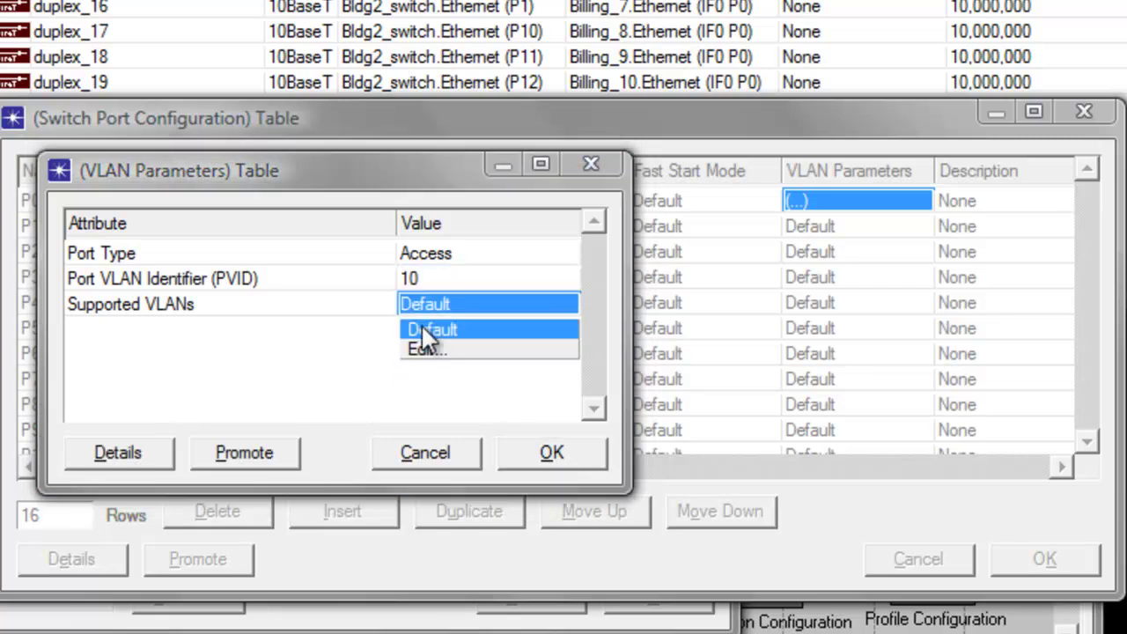
left_click(424, 348)
left_click(104, 150)
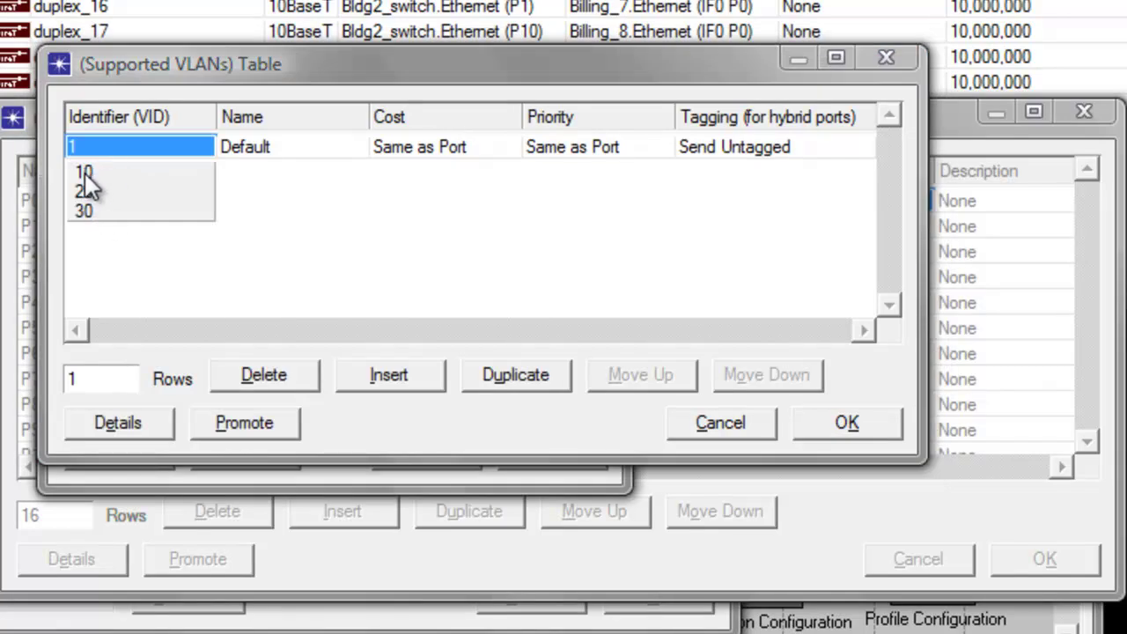
left_click(85, 173)
left_click(845, 422)
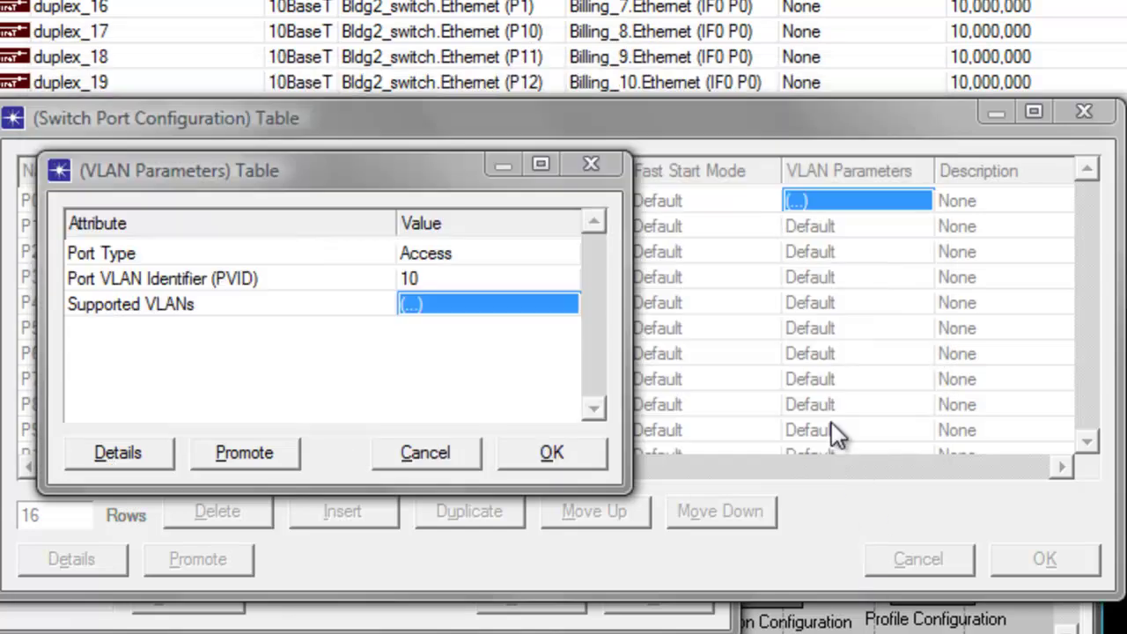
left_click(555, 453)
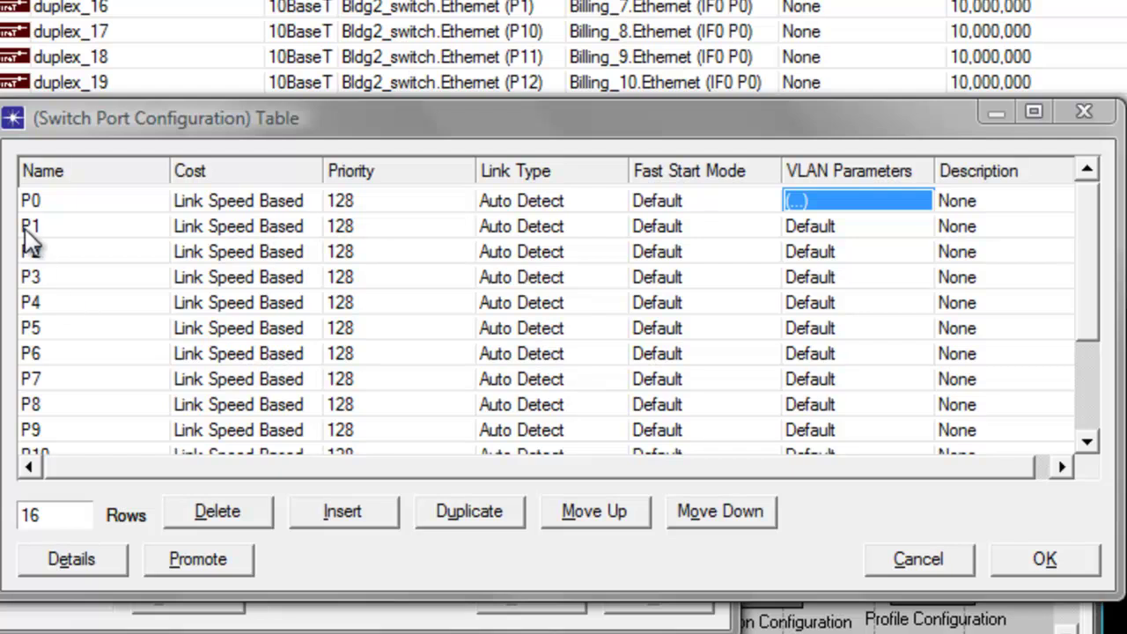
Give port P1 PVID 10 with VLAN 10 as its supported VLAN
left_click(817, 226)
left_click(803, 272)
left_click(388, 278)
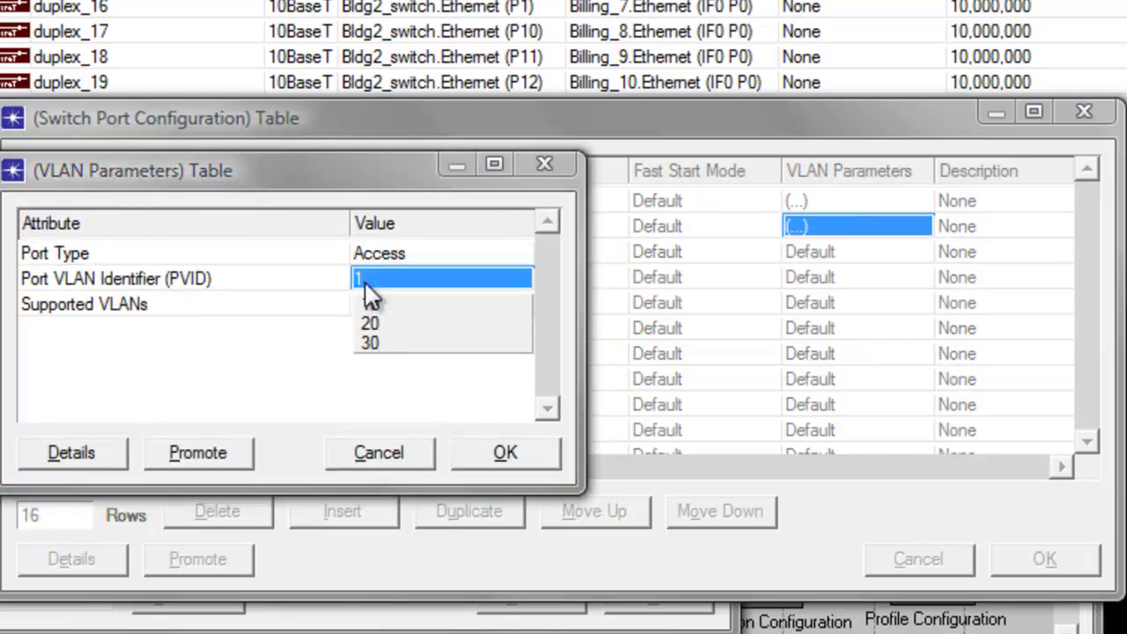
left_click(377, 304)
left_click(377, 308)
left_click(370, 346)
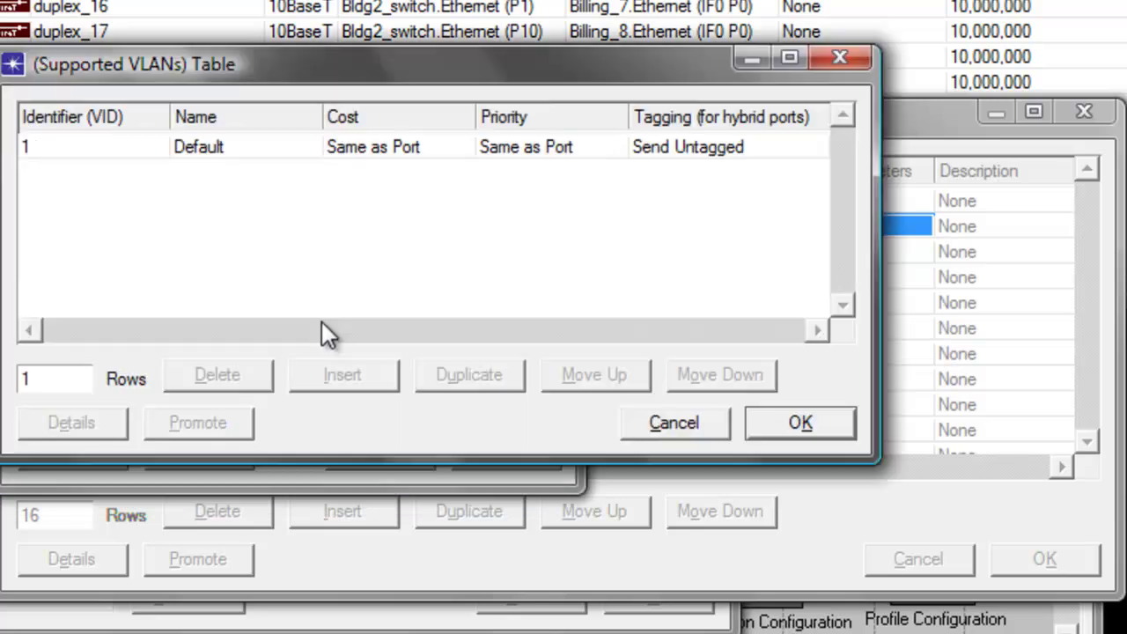
left_click(48, 148)
left_click(35, 171)
left_click(786, 427)
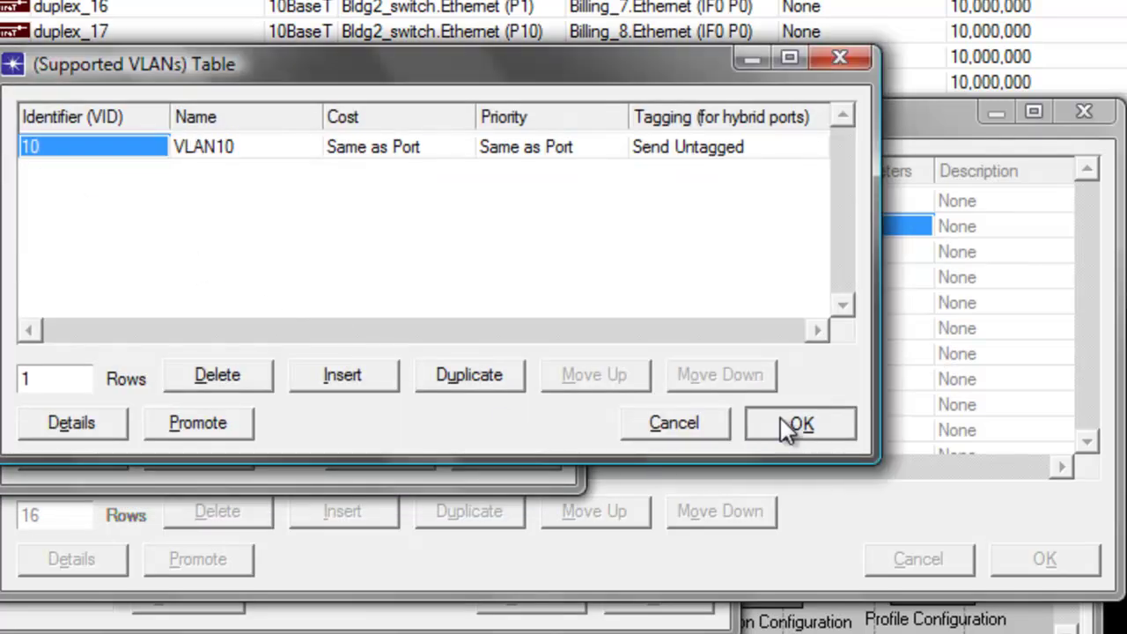
left_click(511, 454)
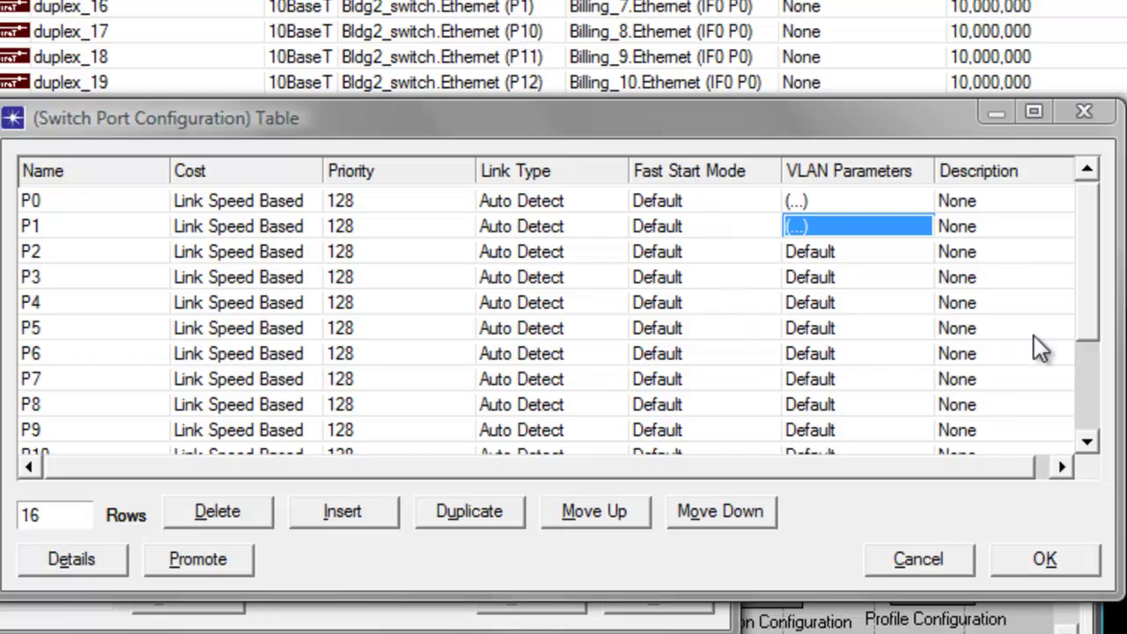
scroll(823, 328, "down", 3)
Give port P10 PVID 10 with VLAN 10 as its supported VLAN
left_click(818, 317)
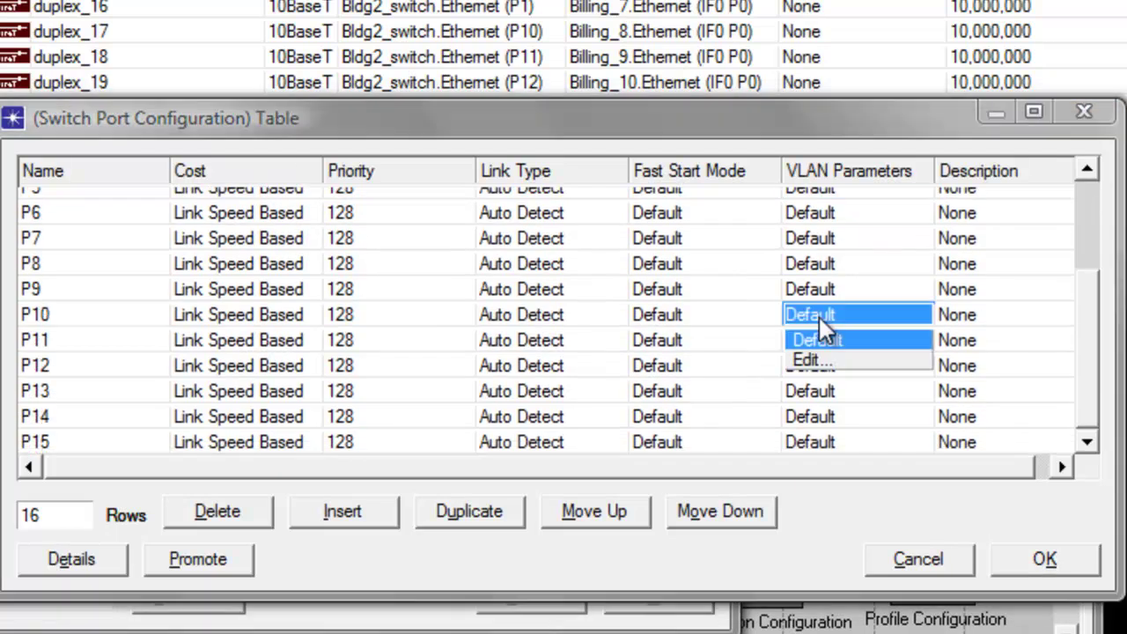
left_click(808, 360)
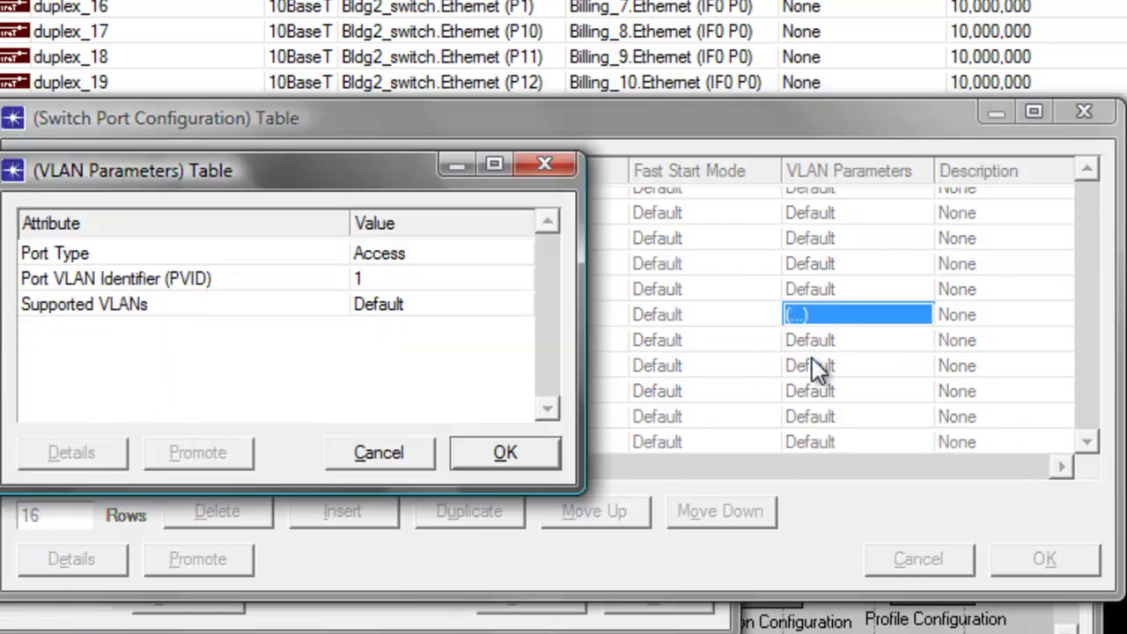
left_click(370, 280)
left_click(373, 304)
left_click(378, 308)
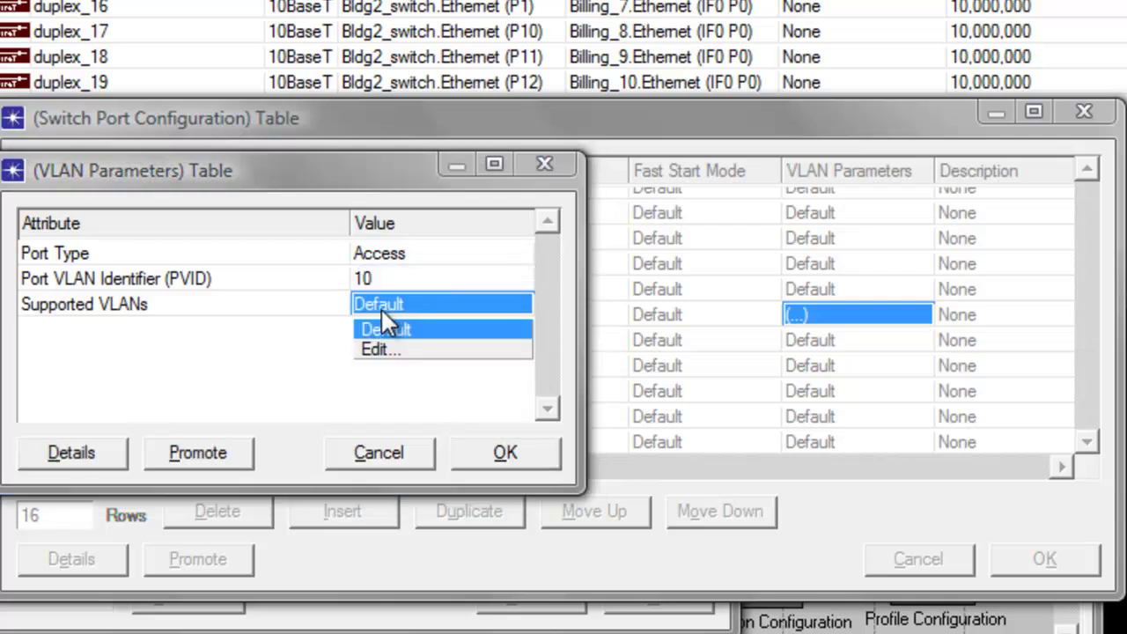
left_click(376, 352)
left_click(53, 148)
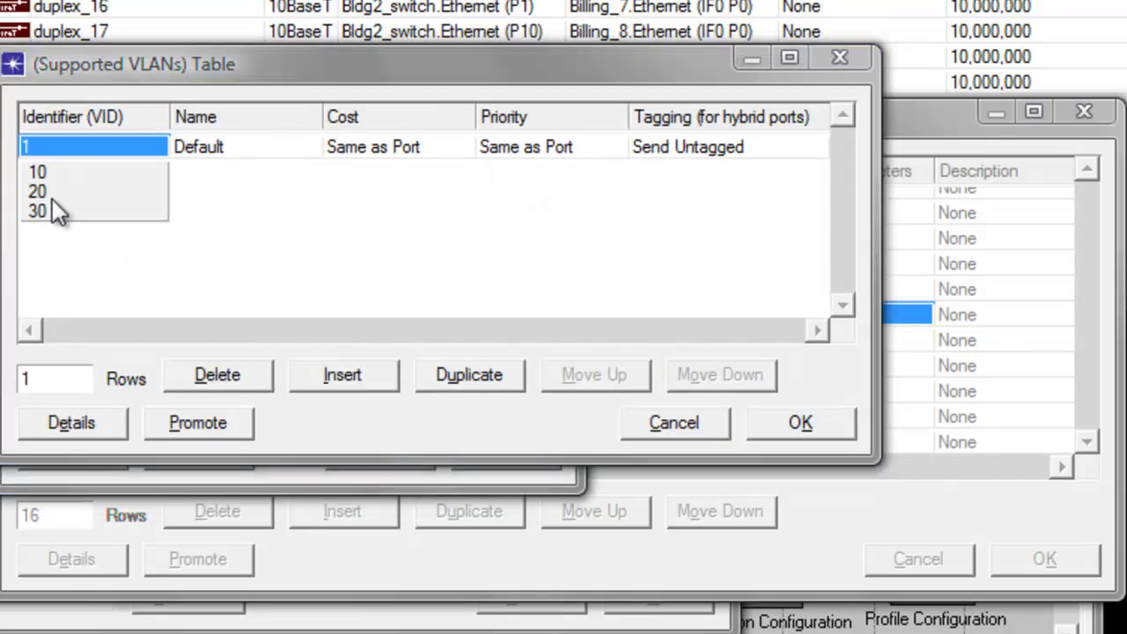
left_click(53, 173)
left_click(803, 423)
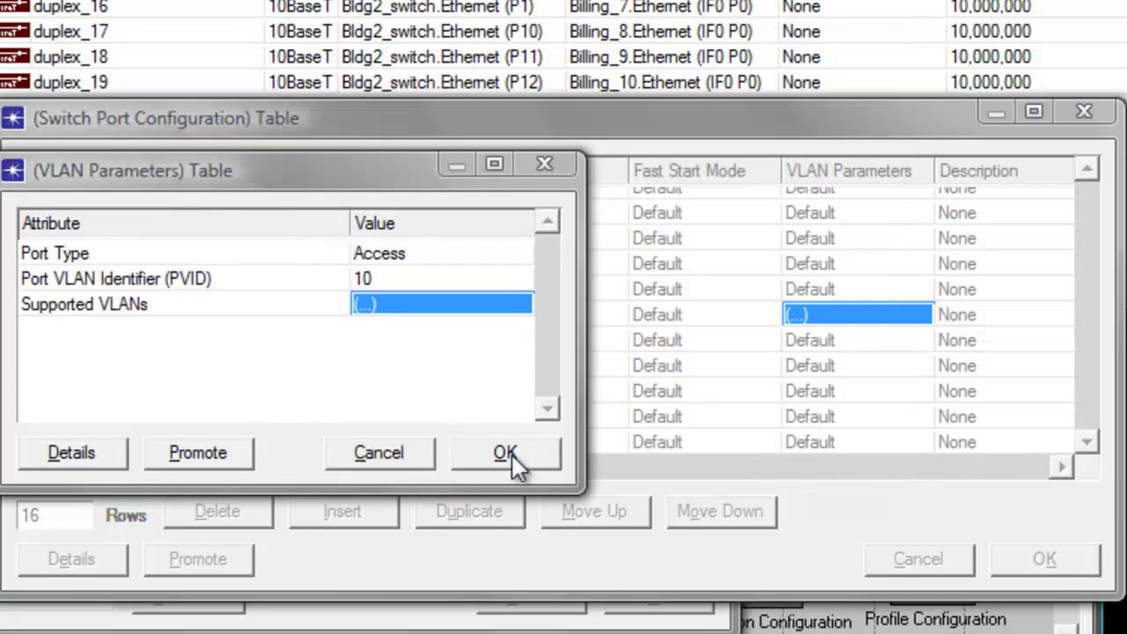
left_click(509, 453)
Give port P11 PVID 10 with VLAN 10 as its supported VLAN
left_click(803, 339)
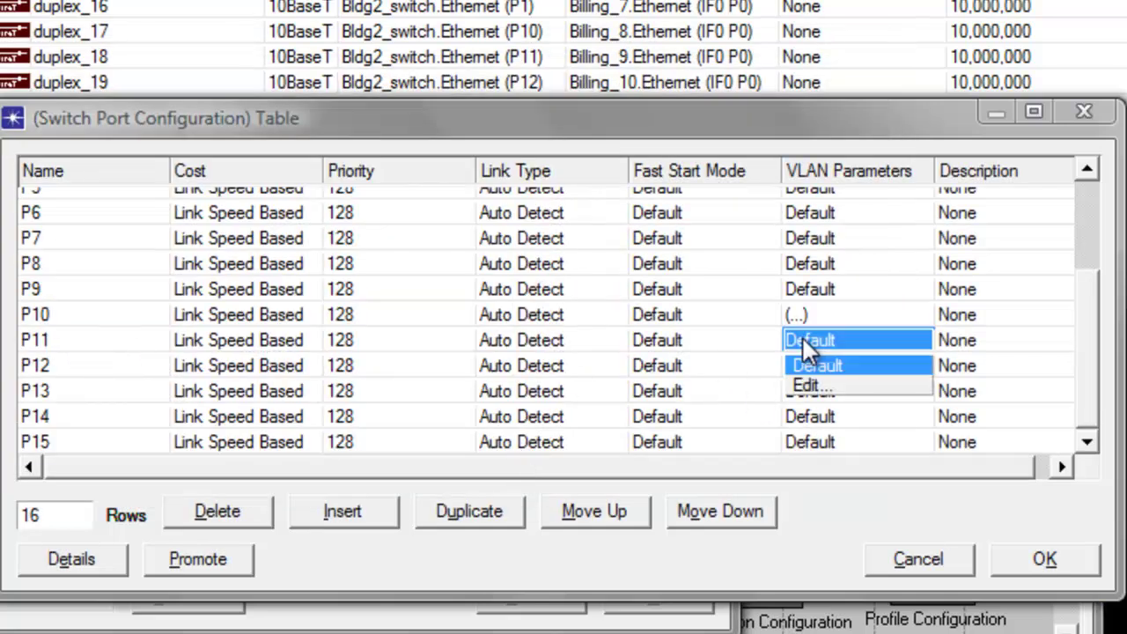
left_click(810, 387)
left_click(445, 280)
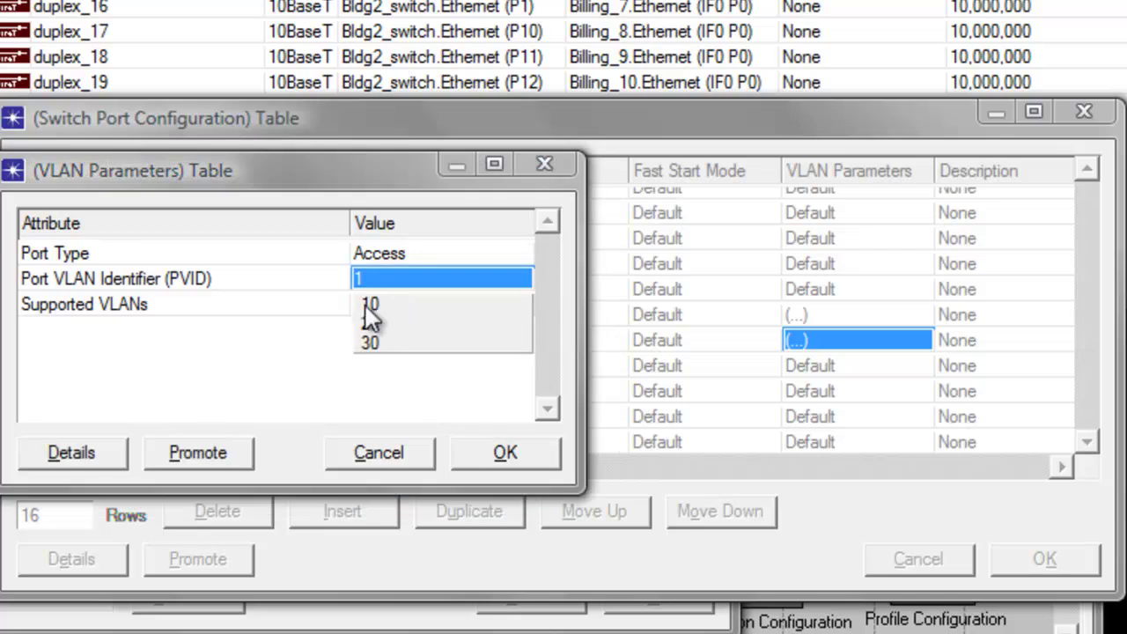
left_click(372, 304)
left_click(374, 305)
left_click(374, 347)
left_click(57, 147)
left_click(40, 172)
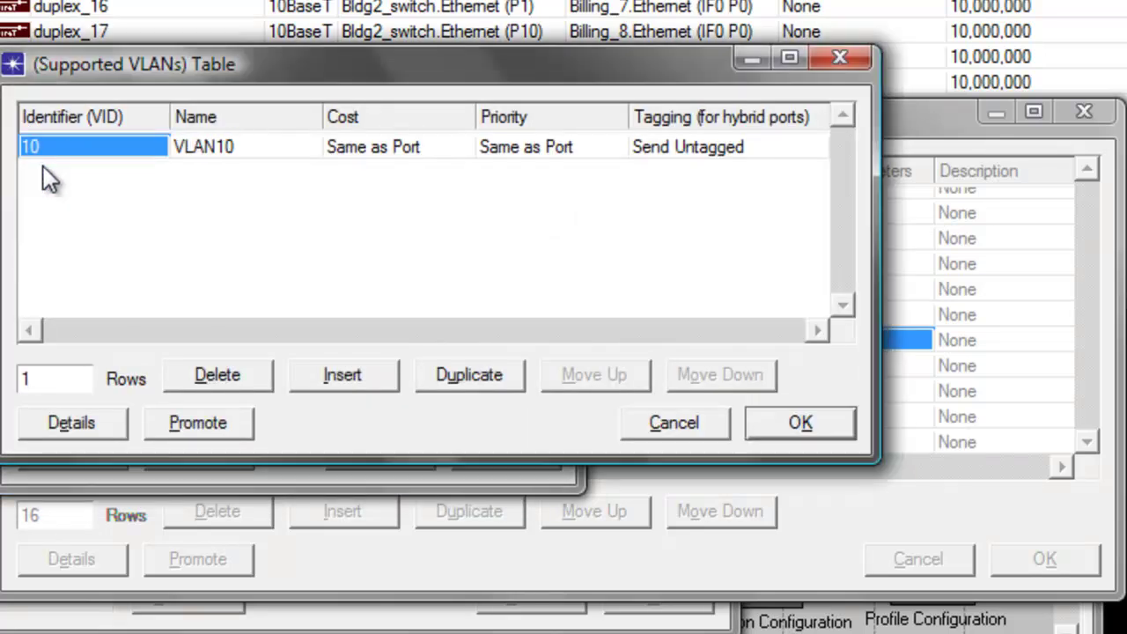
left_click(803, 420)
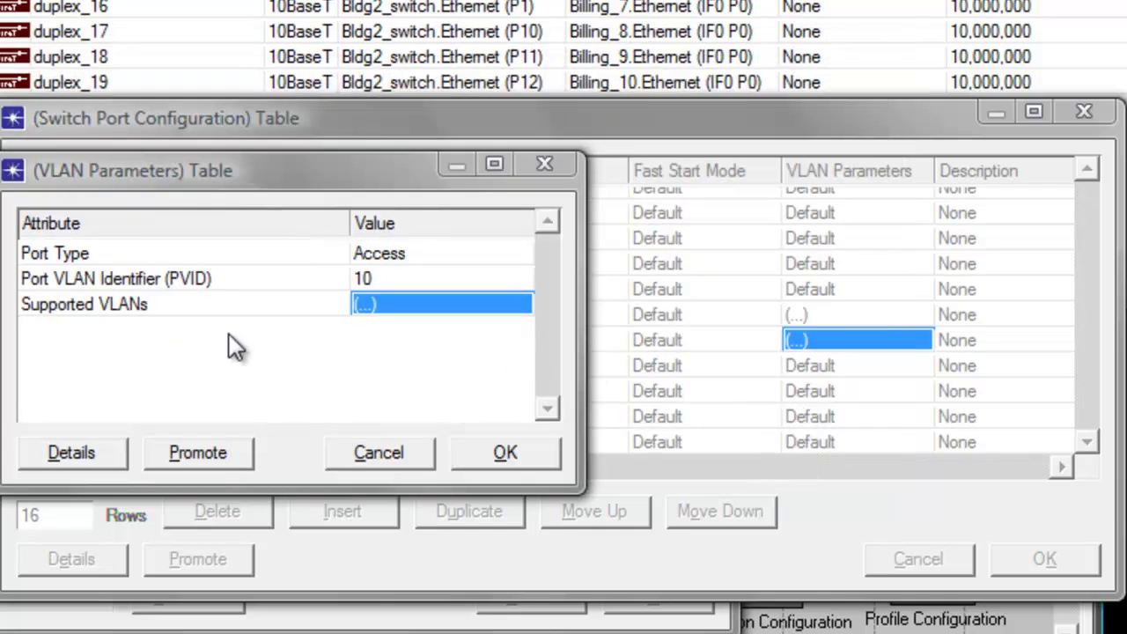
left_click(507, 453)
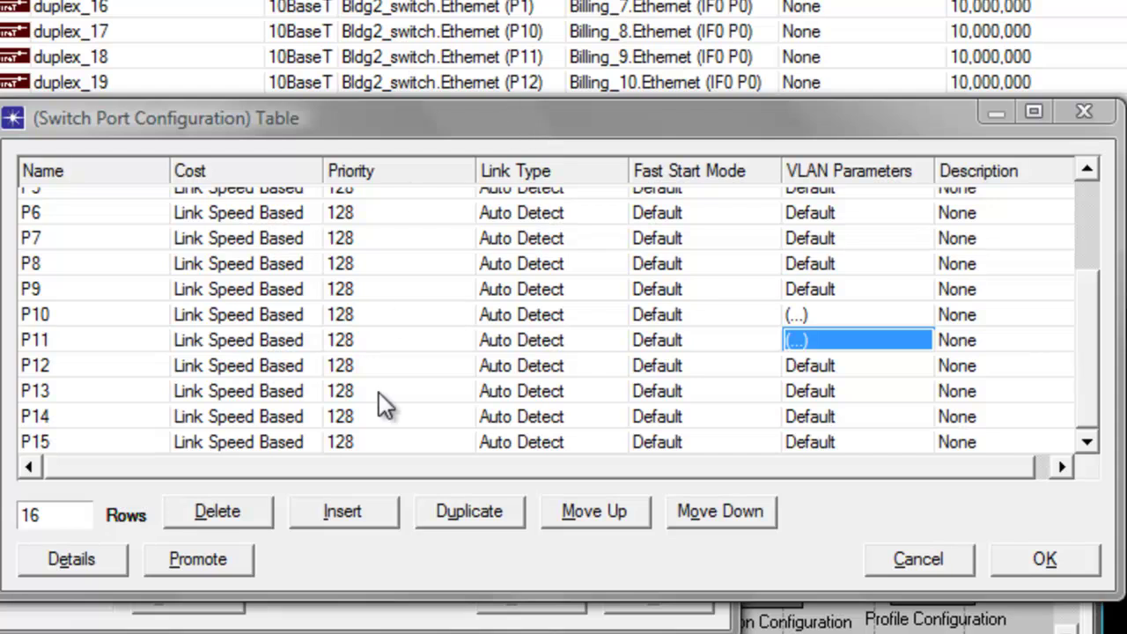
Give port P12 PVID 10 with VLAN 10 as its supported VLAN
left_click(825, 365)
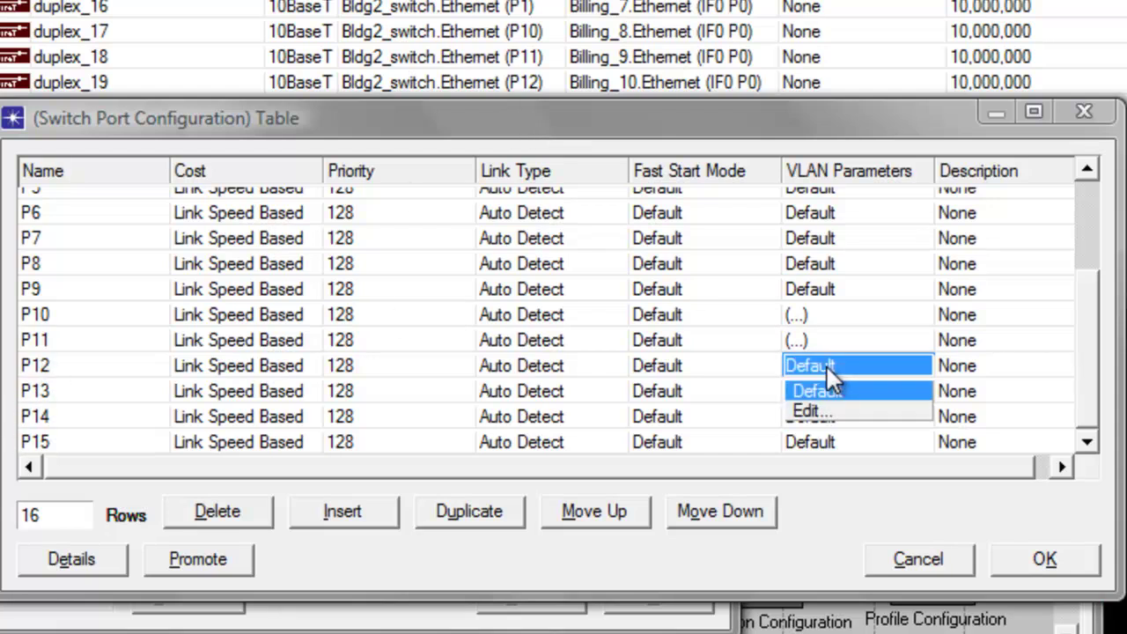
left_click(808, 415)
left_click(371, 280)
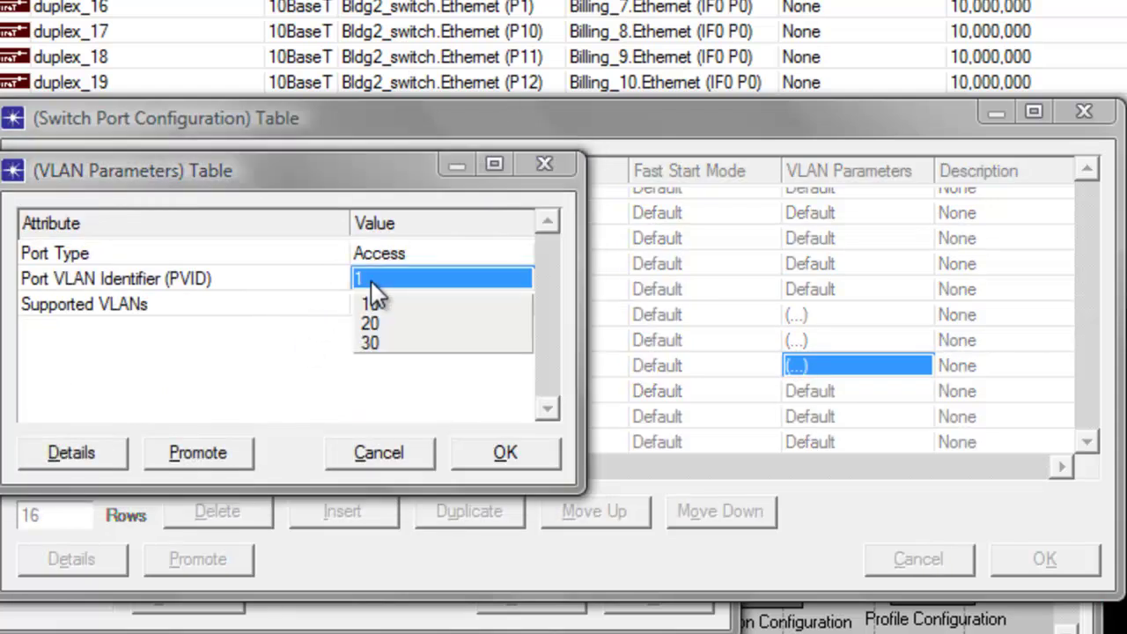
left_click(373, 307)
left_click(373, 306)
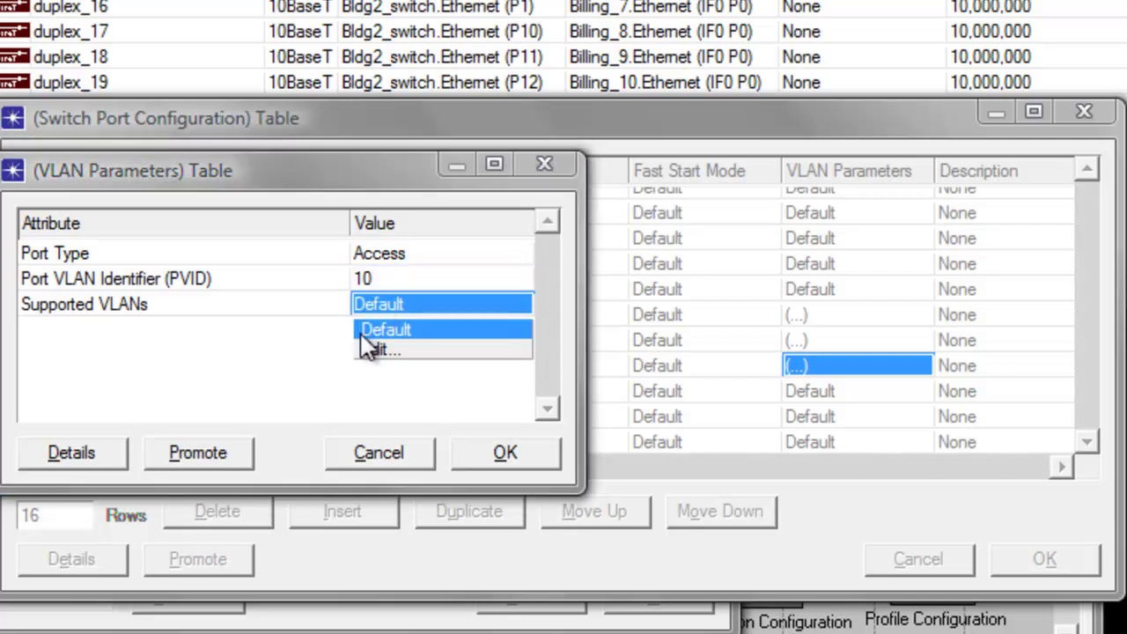
left_click(376, 349)
left_click(54, 148)
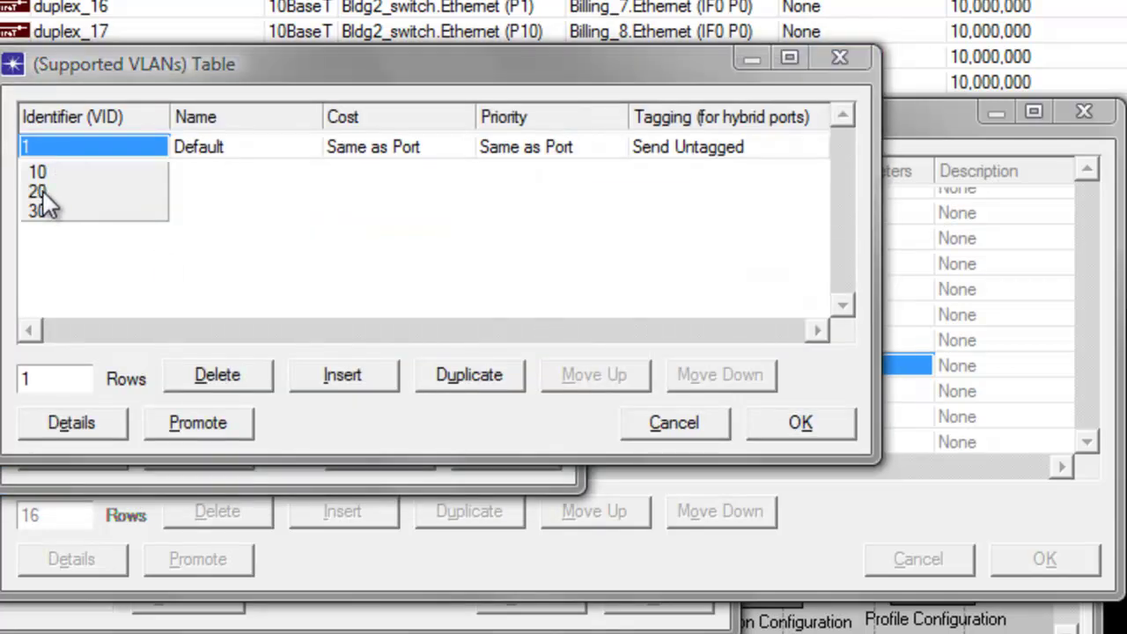
left_click(38, 172)
left_click(771, 421)
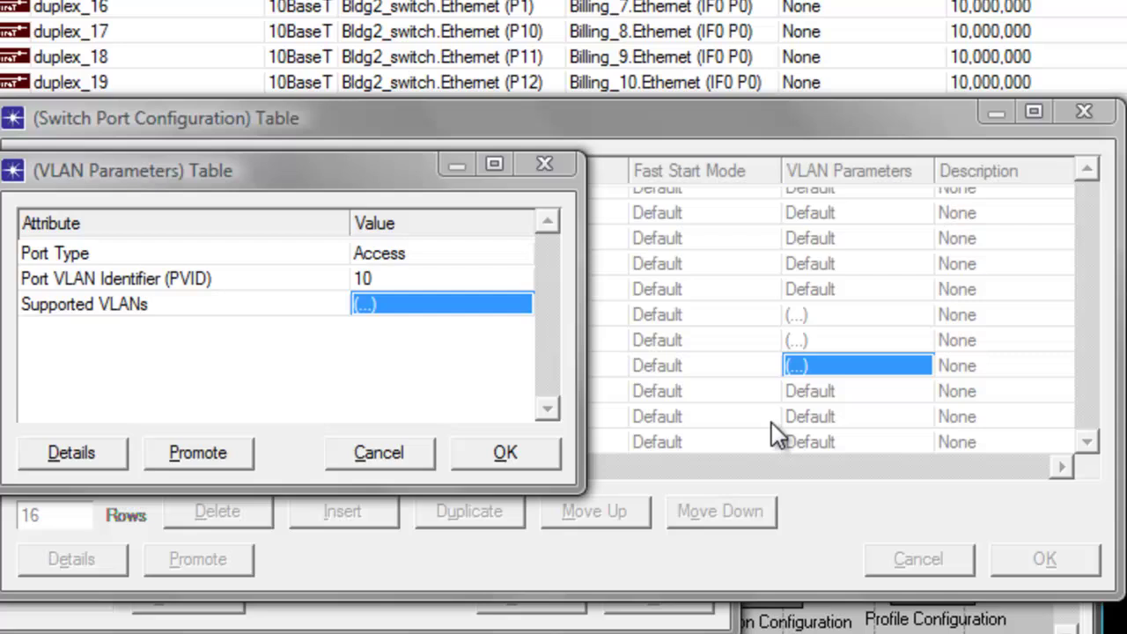
left_click(505, 450)
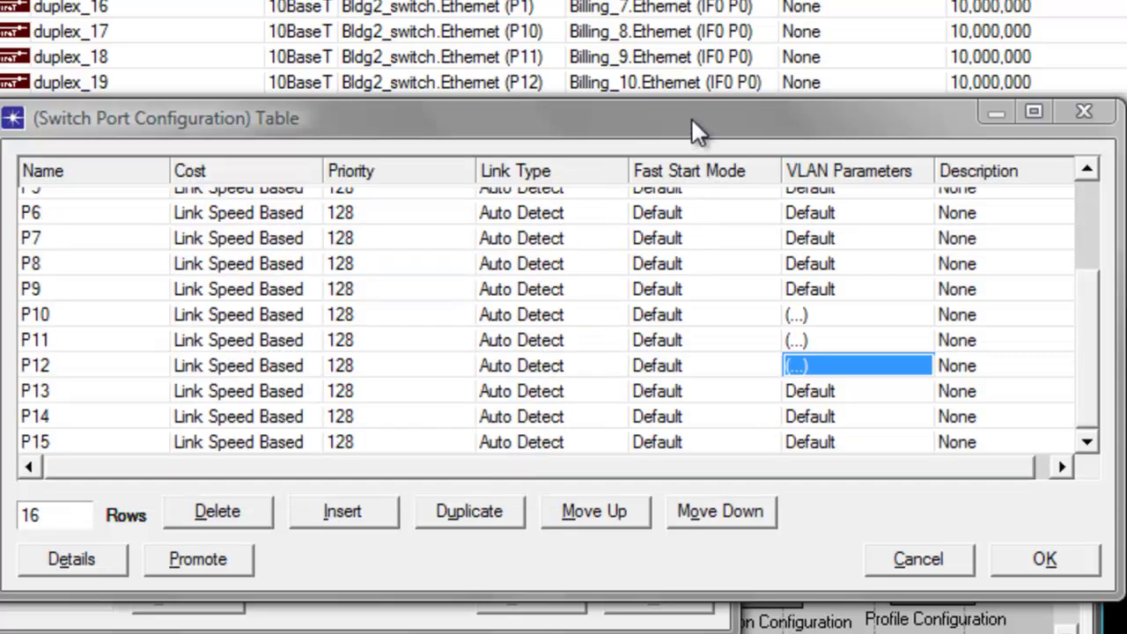
left_click_drag(692, 123, 692, 253)
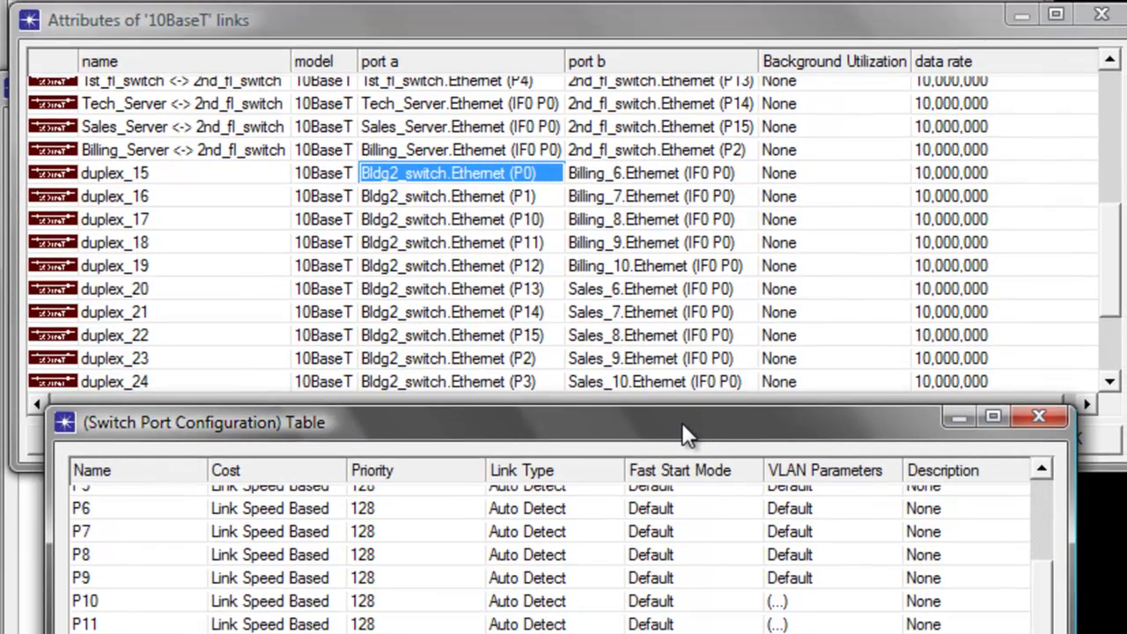
left_click_drag(1118, 273, 1118, 313)
left_click(683, 539)
left_click_drag(679, 463, 716, 276)
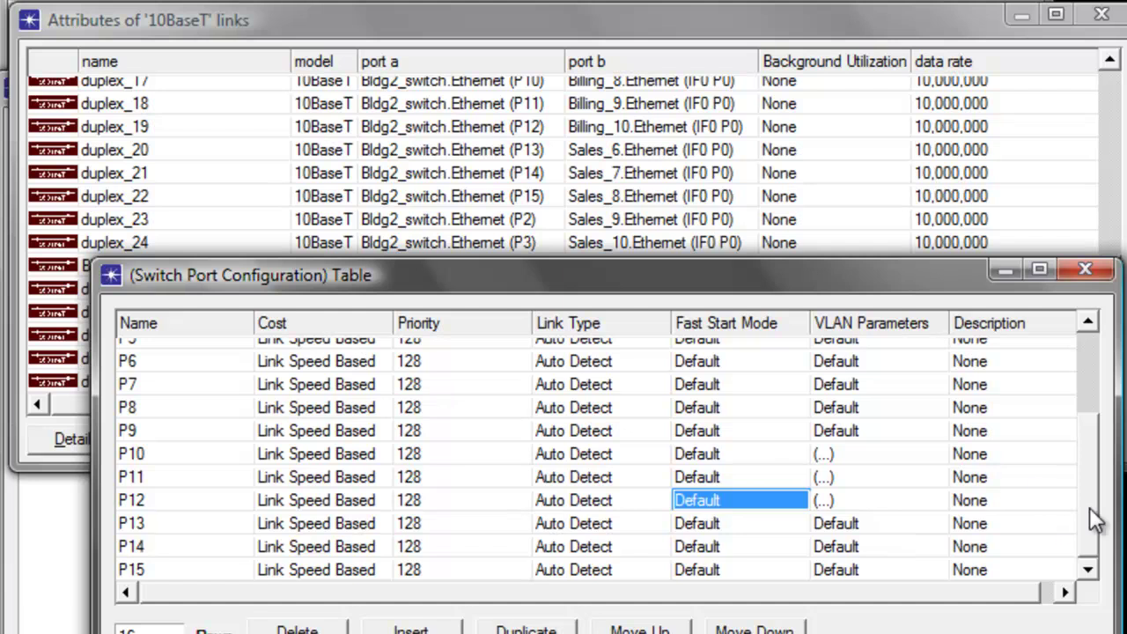
left_click_drag(1089, 507, 1102, 396)
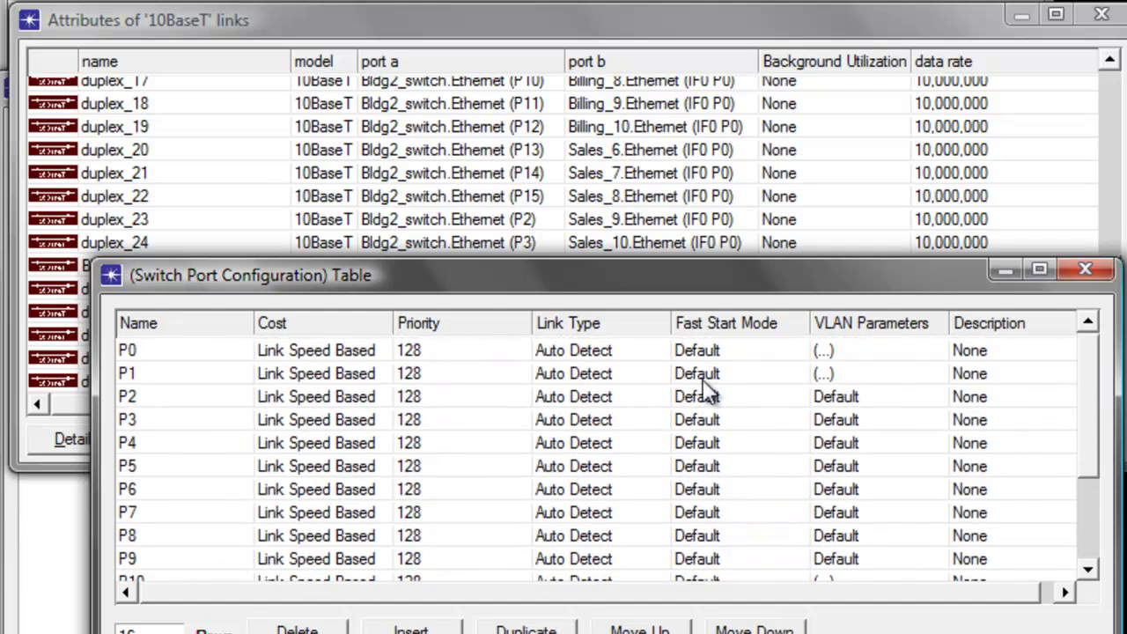
Give port P2 PVID 20 with VLAN 20 as its supported VLAN
left_click(845, 397)
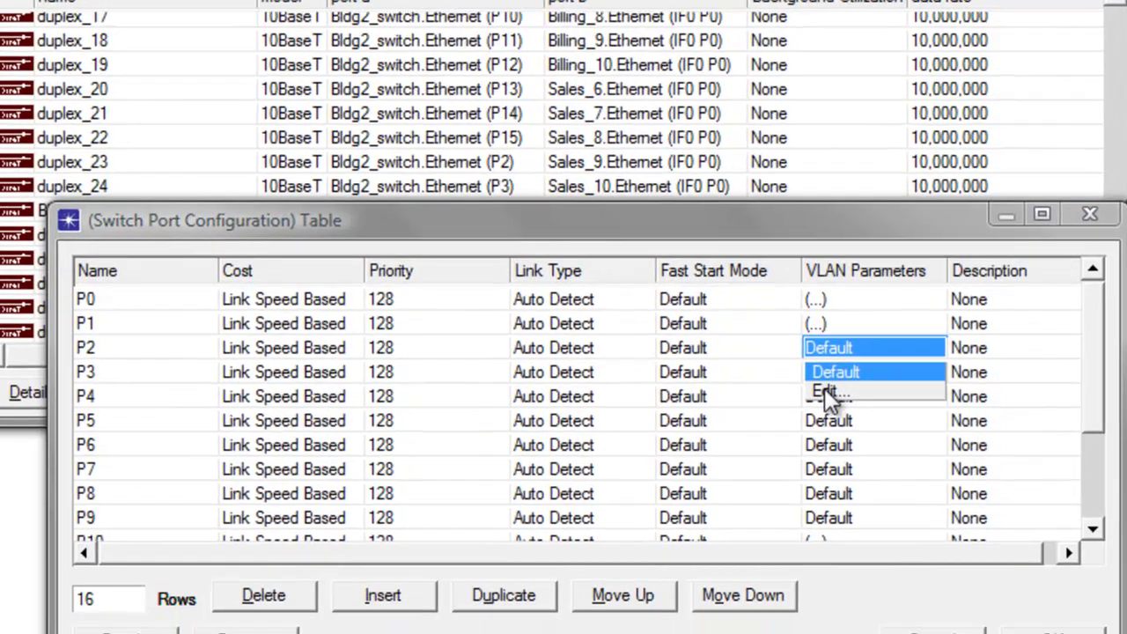
left_click(829, 438)
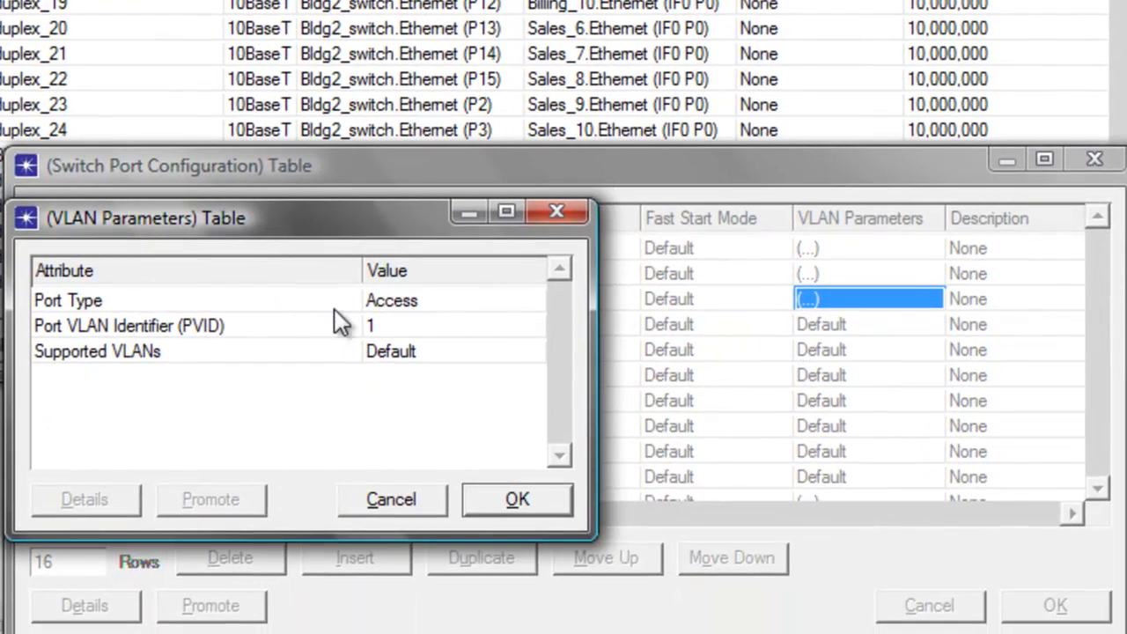
left_click(395, 325)
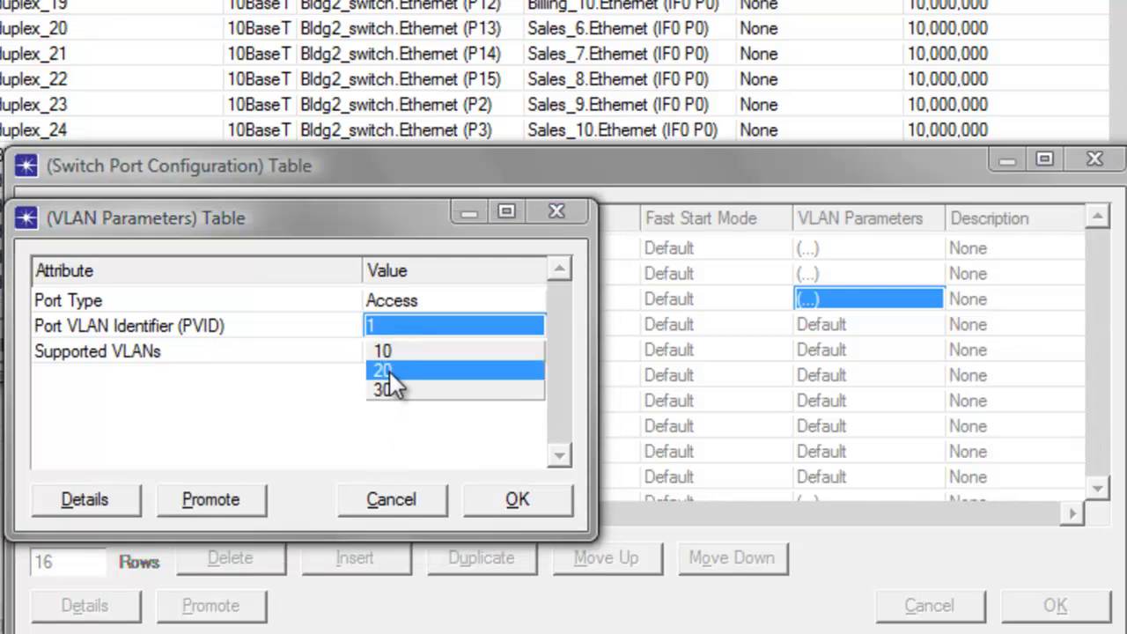
left_click(389, 371)
left_click(400, 350)
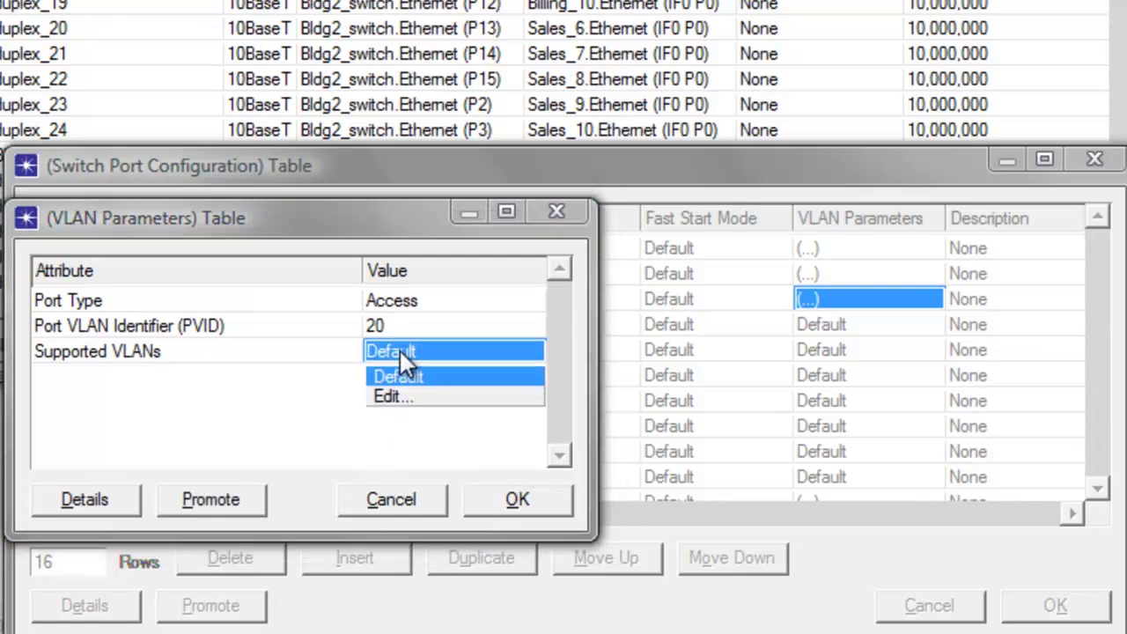
left_click(398, 396)
left_click(61, 193)
left_click(62, 238)
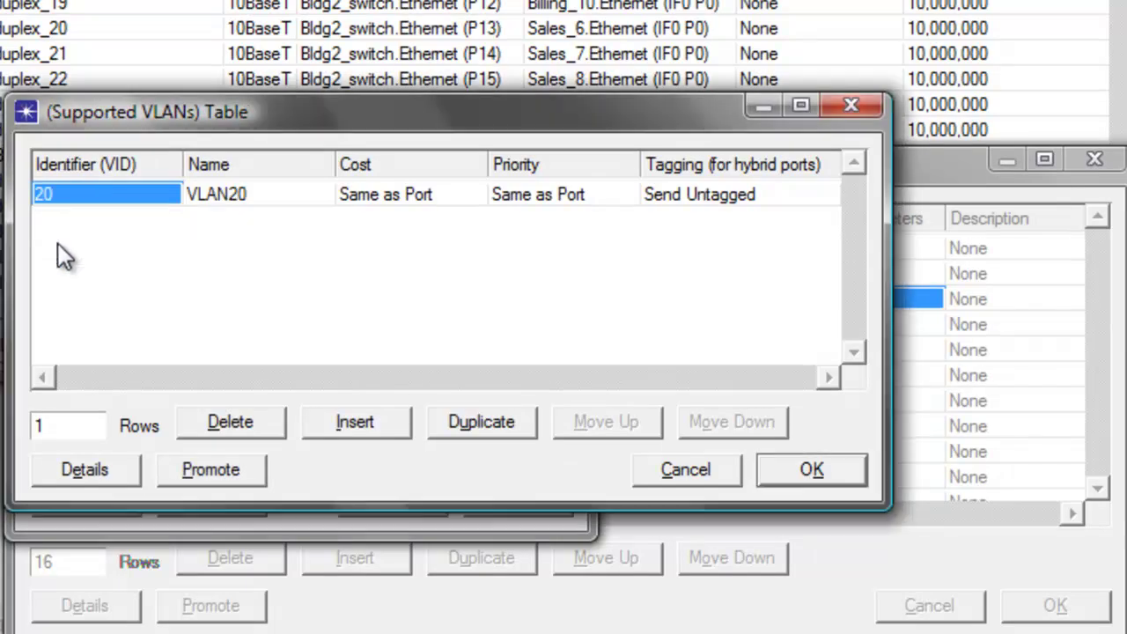
left_click(811, 472)
left_click(536, 498)
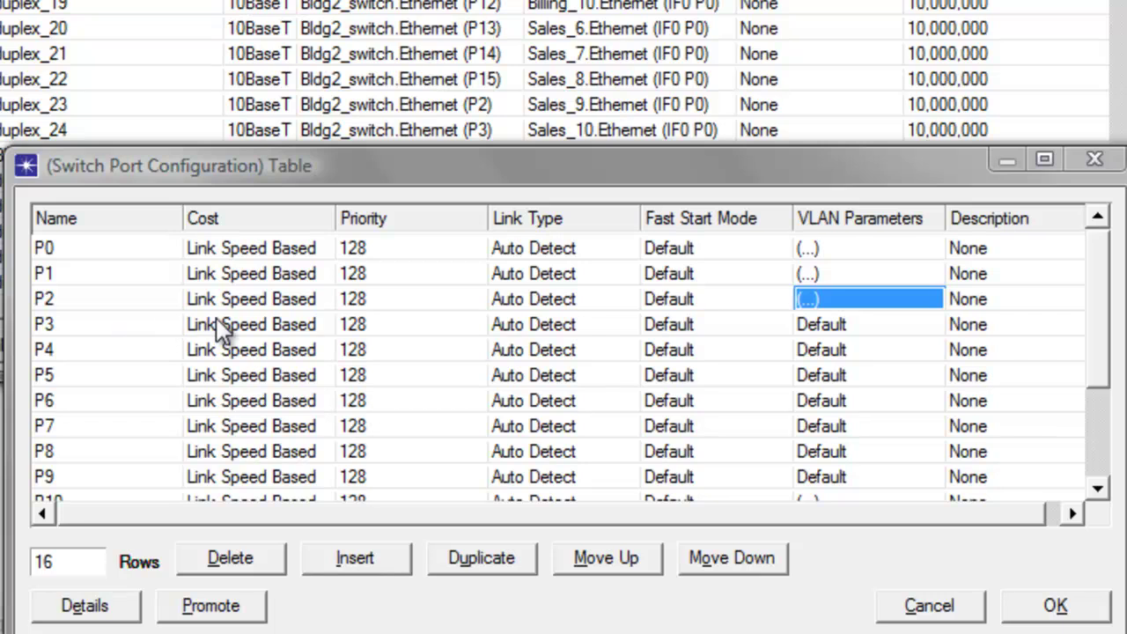
Give port P3 PVID 20 with VLAN 20 as its supported VLAN
left_click(819, 325)
left_click(815, 369)
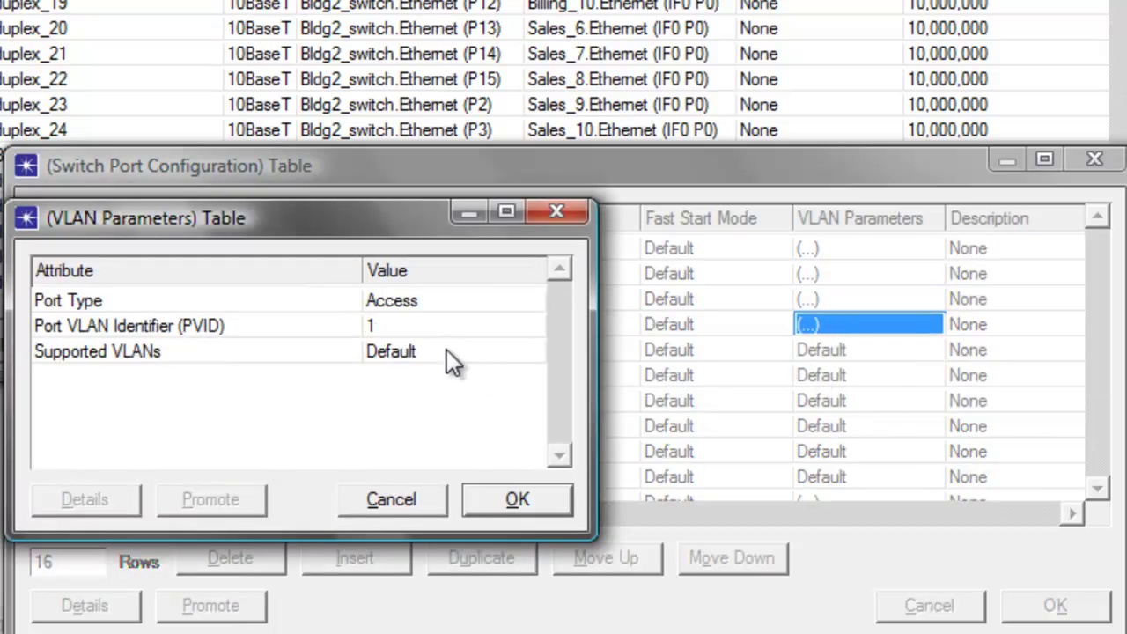
left_click(395, 325)
left_click(381, 368)
left_click(382, 354)
left_click(374, 396)
left_click(71, 194)
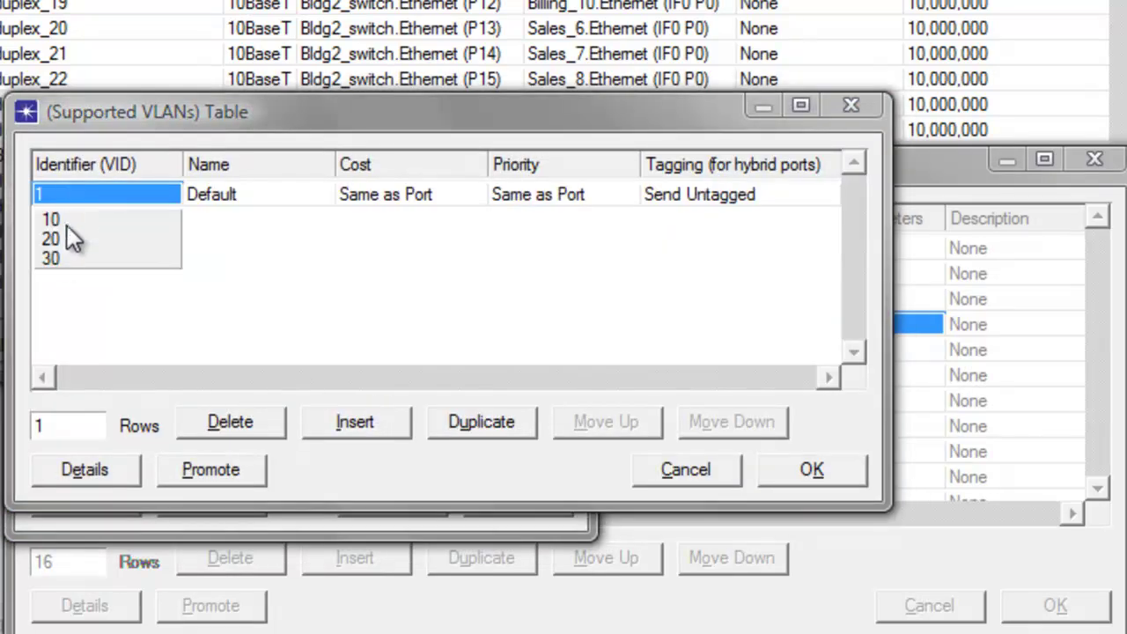
left_click(52, 240)
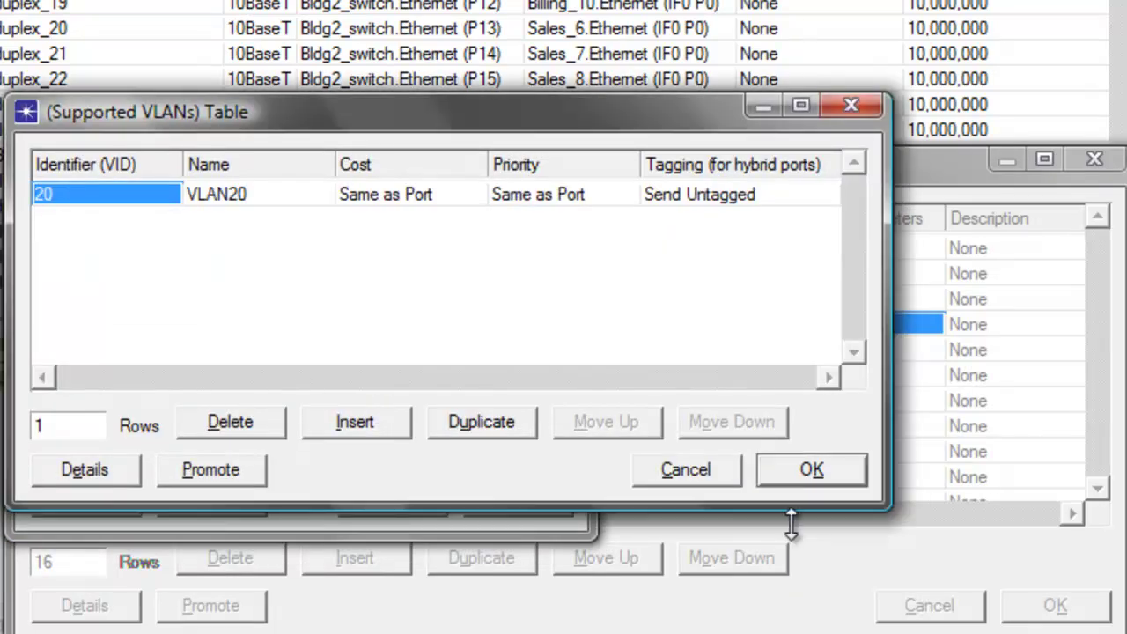
left_click(810, 472)
left_click(516, 504)
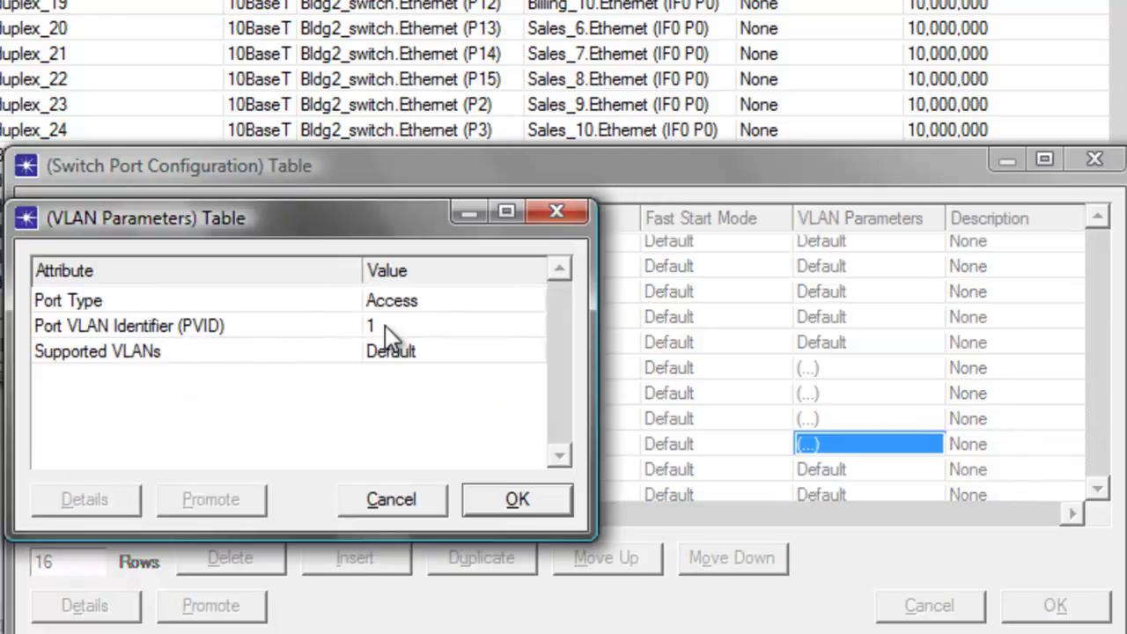
Set port P13's PVID to 20 and pick VLAN 10 in its supported VLAN row
left_click(382, 325)
left_click(382, 366)
left_click(393, 358)
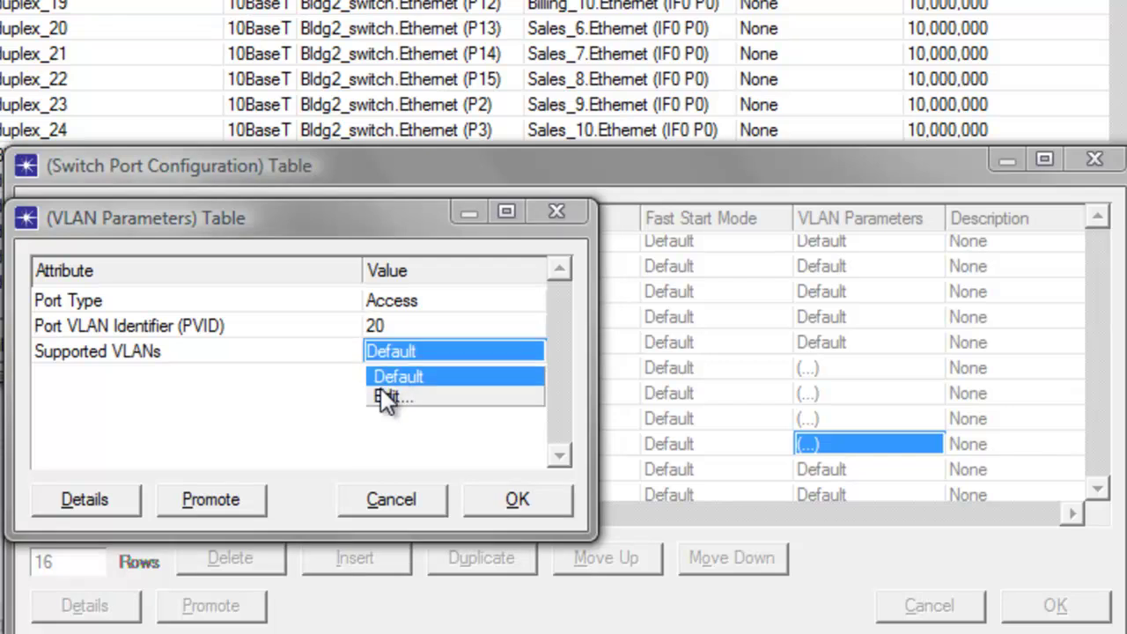
left_click(385, 395)
left_click(71, 195)
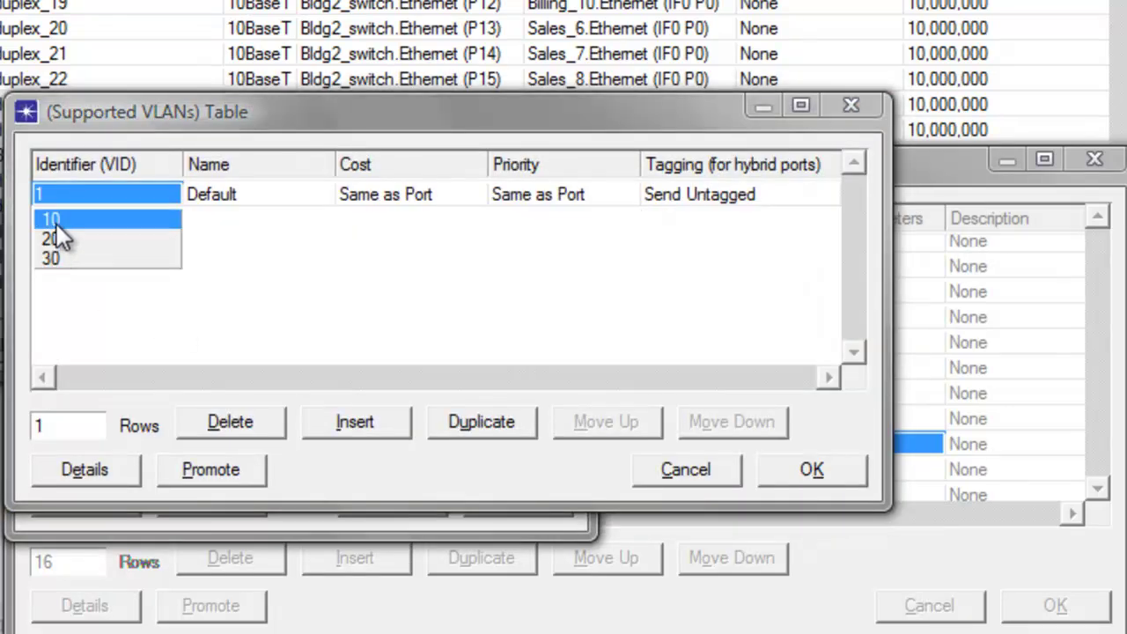
left_click(53, 220)
left_click(811, 470)
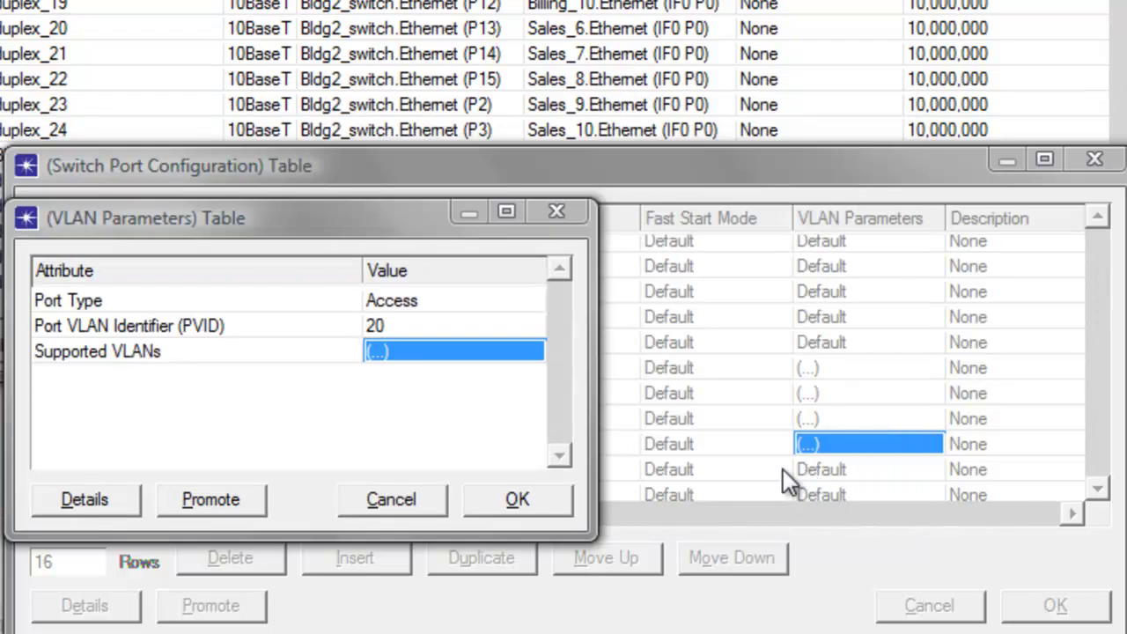
left_click(517, 502)
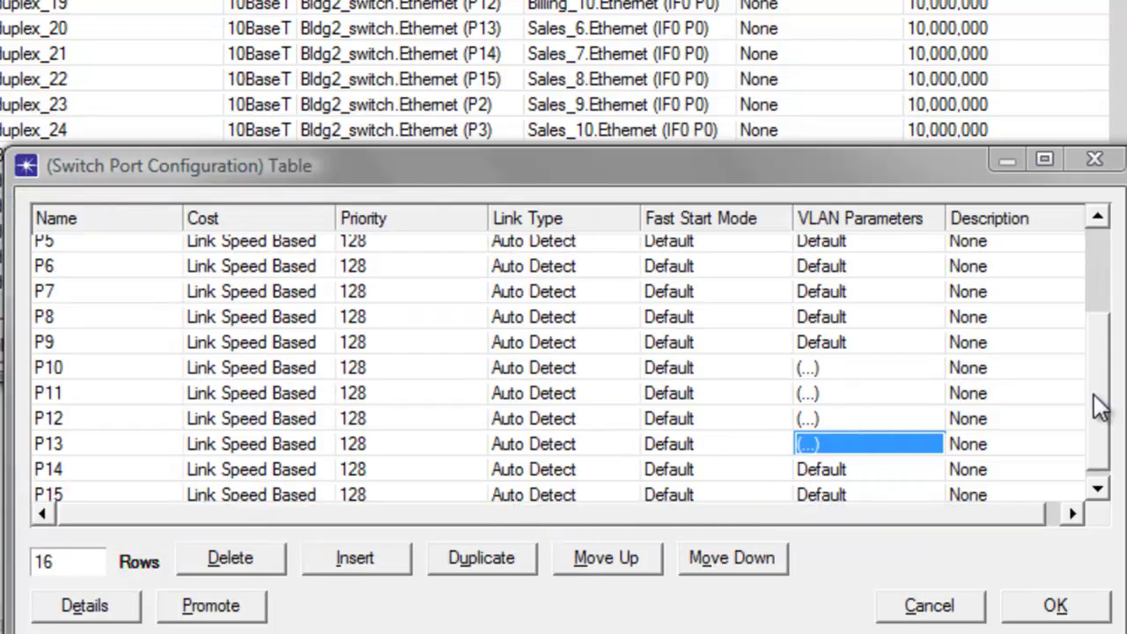
Give port P14 PVID 20 and change its only supported VLAN to 20
left_click(823, 463)
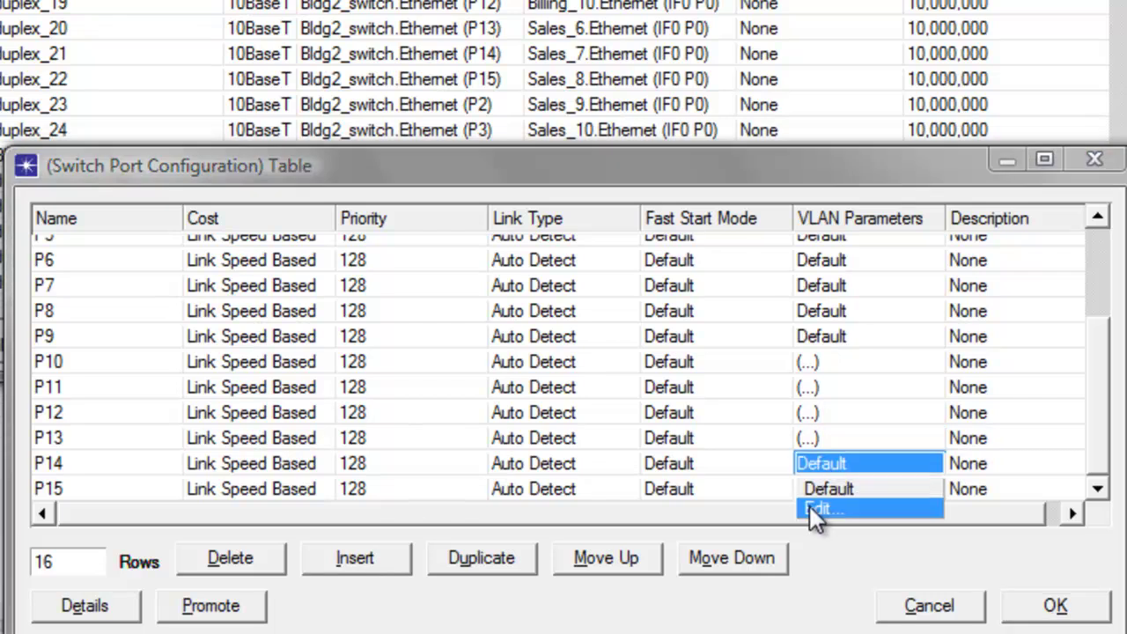
left_click(809, 505)
left_click(422, 354)
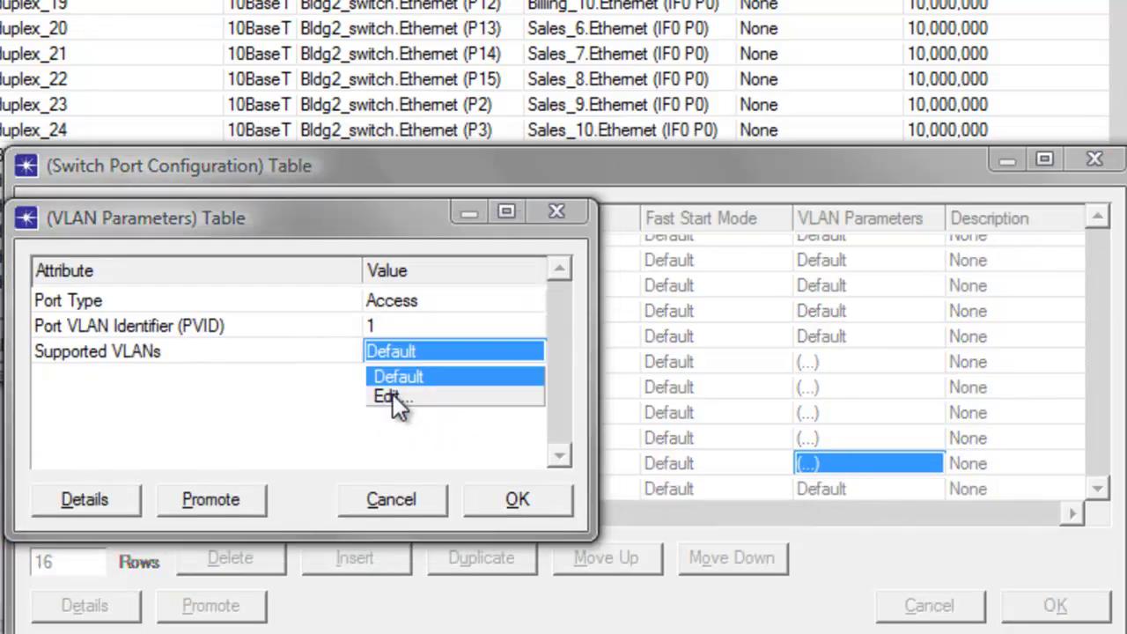
left_click(396, 324)
left_click(395, 325)
left_click(396, 369)
left_click(388, 354)
left_click(380, 395)
left_click(61, 192)
left_click(53, 239)
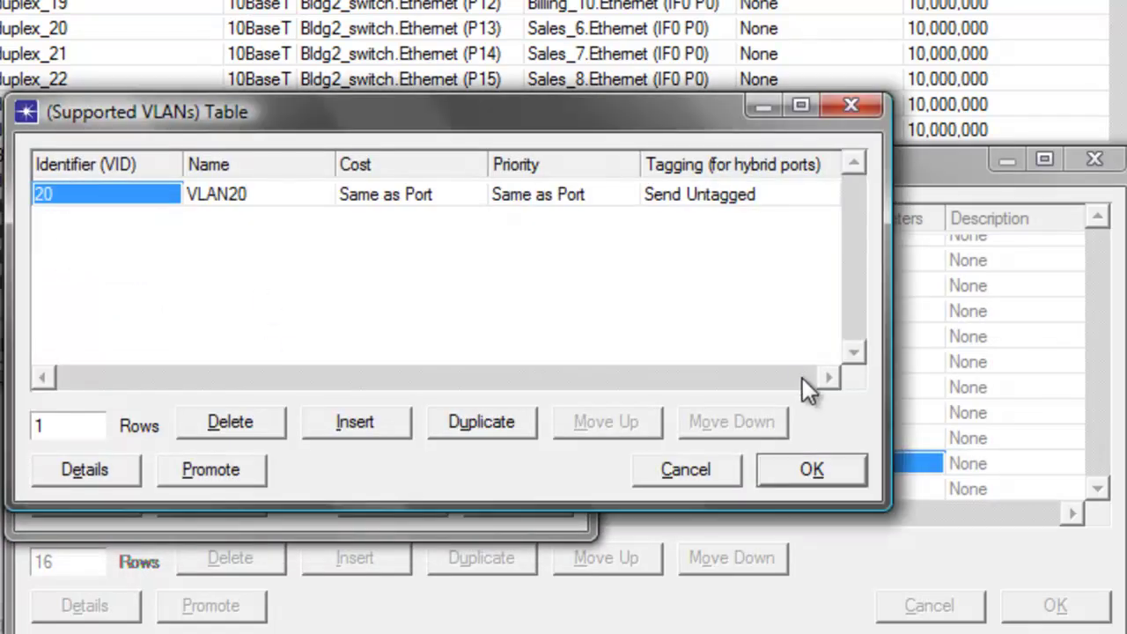
left_click(819, 470)
left_click(519, 499)
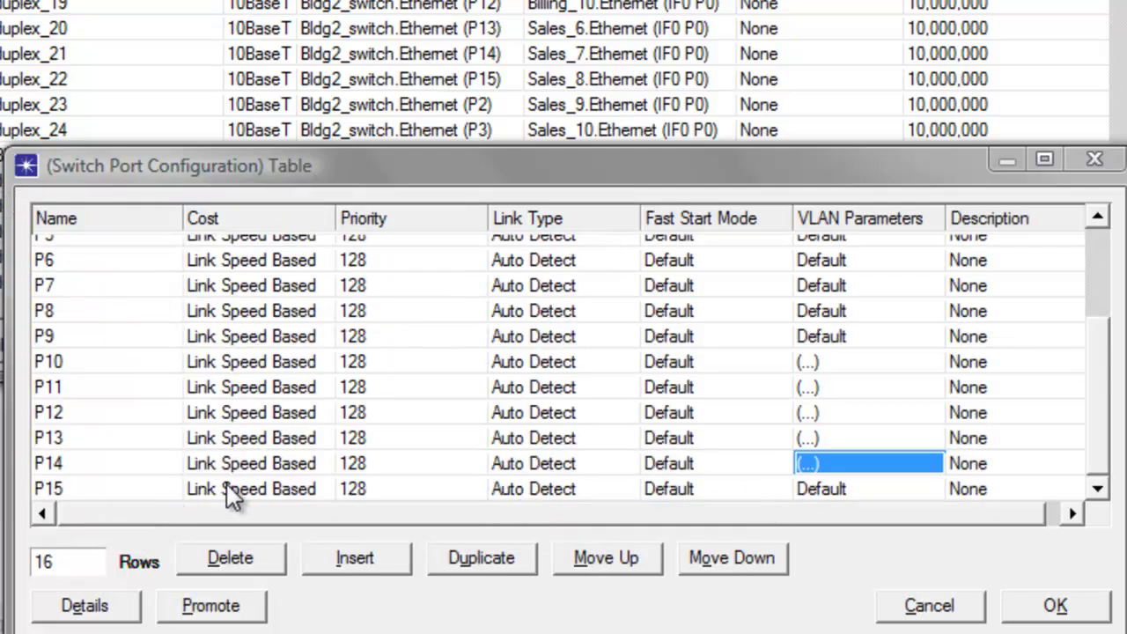
left_click(821, 488)
left_click(796, 530)
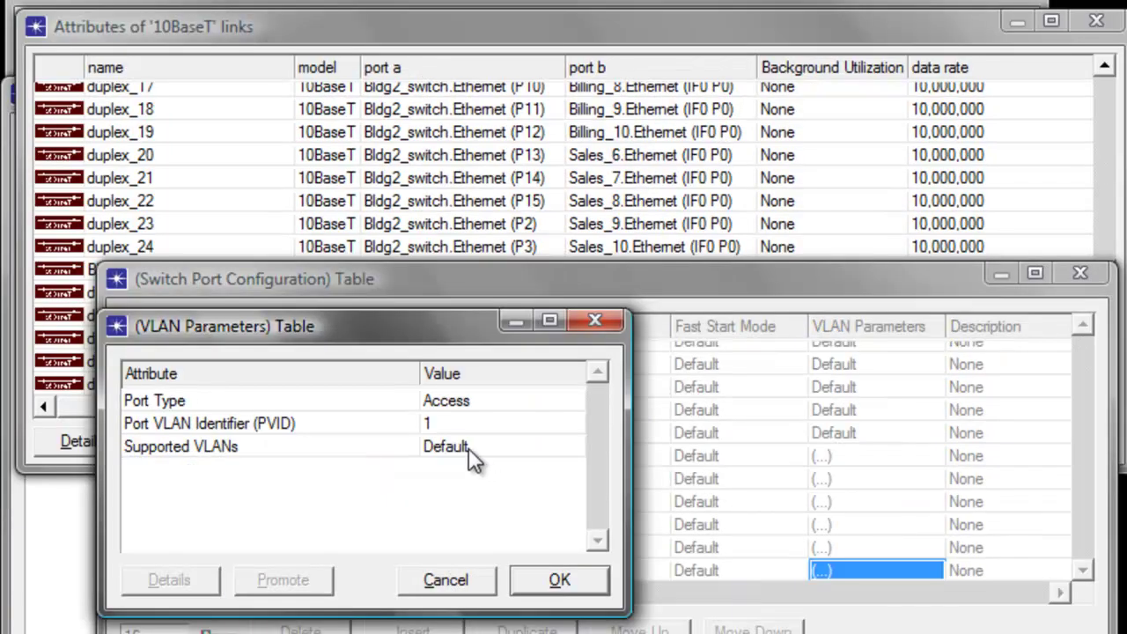
Set P15's PVID to 20 and change its single supported VLAN entry to 20
left_click(454, 424)
left_click(444, 463)
left_click(444, 445)
left_click(448, 484)
left_click(197, 306)
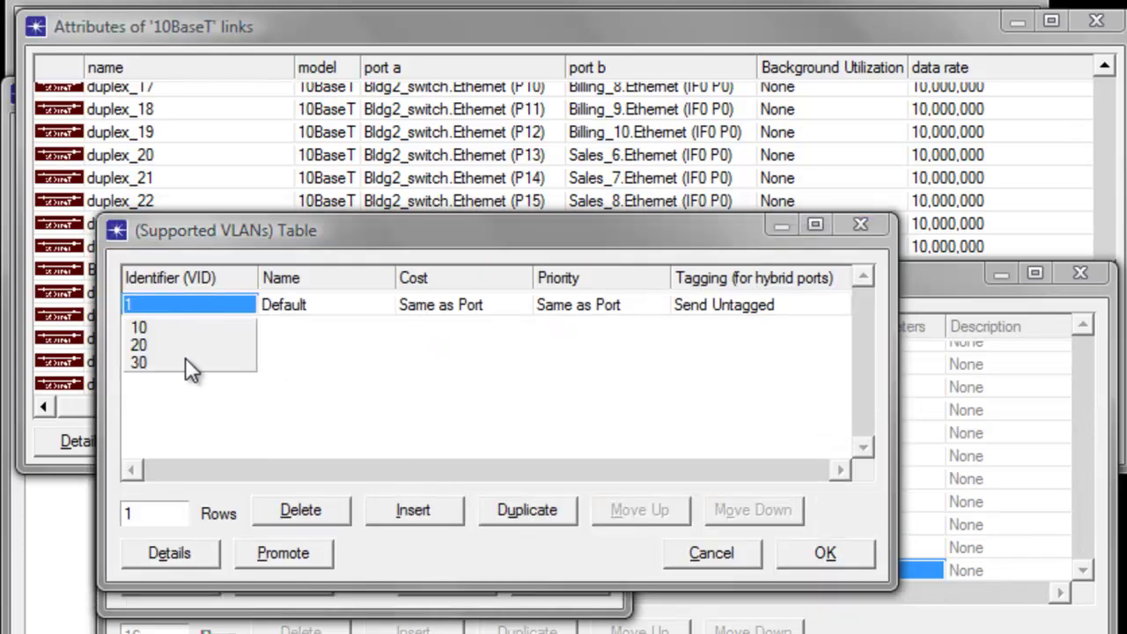
left_click(138, 348)
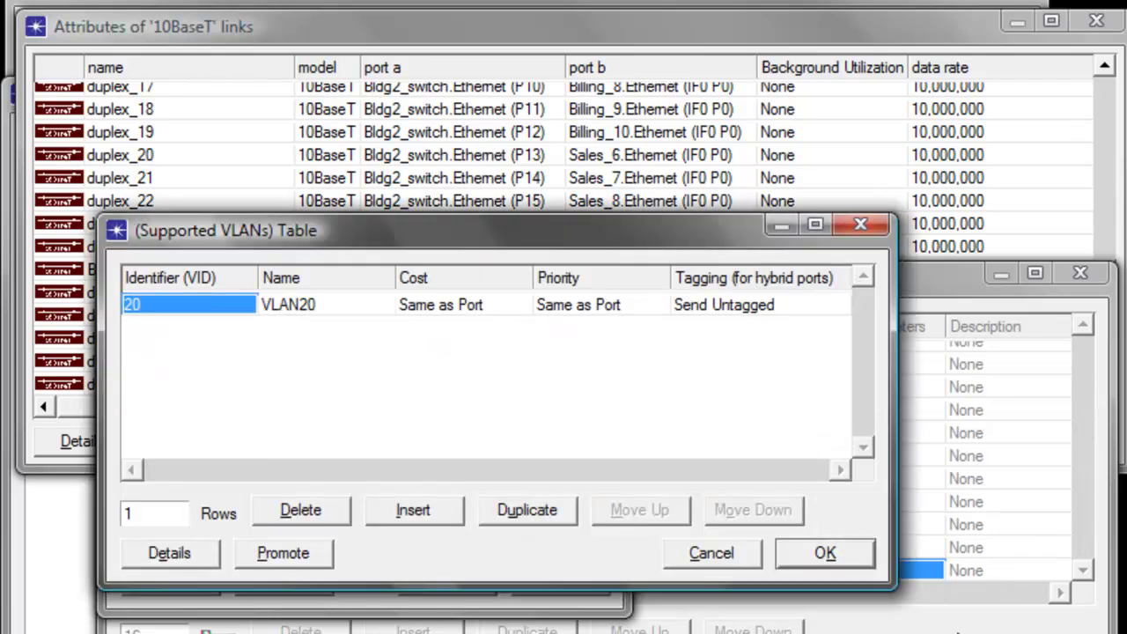
left_click(820, 568)
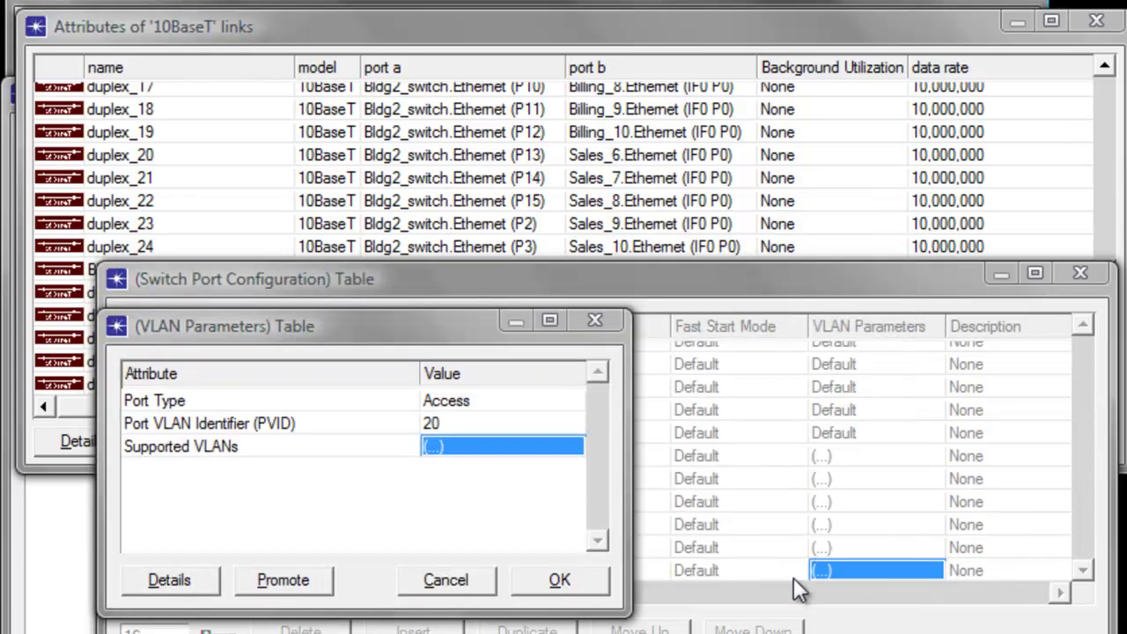
left_click(571, 582)
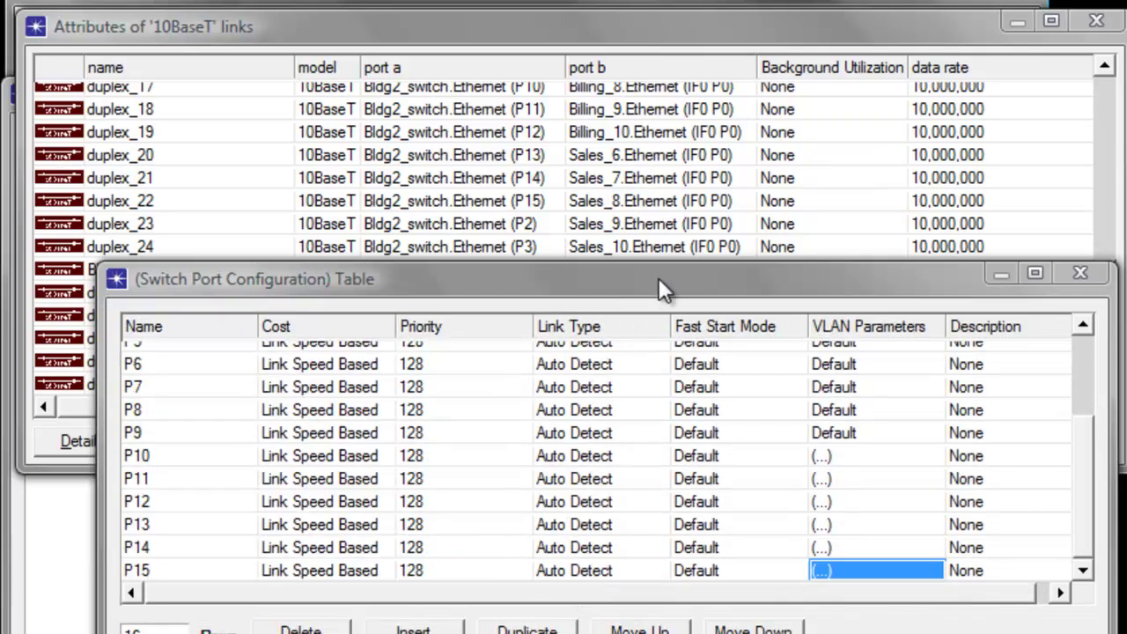
left_click_drag(671, 287, 645, 418)
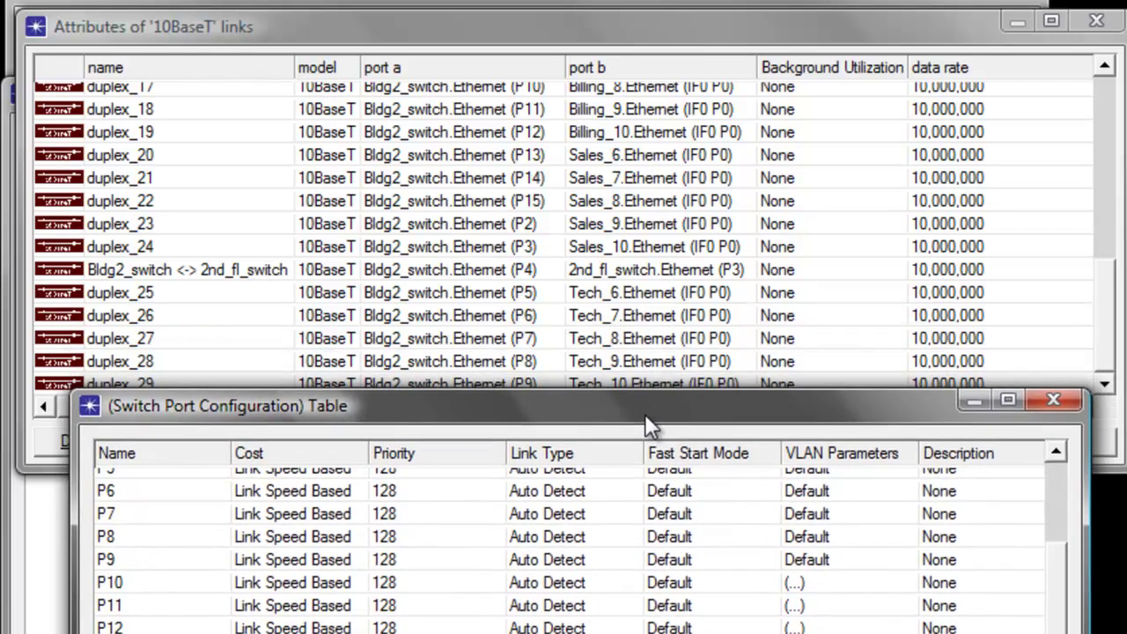
left_click(467, 39)
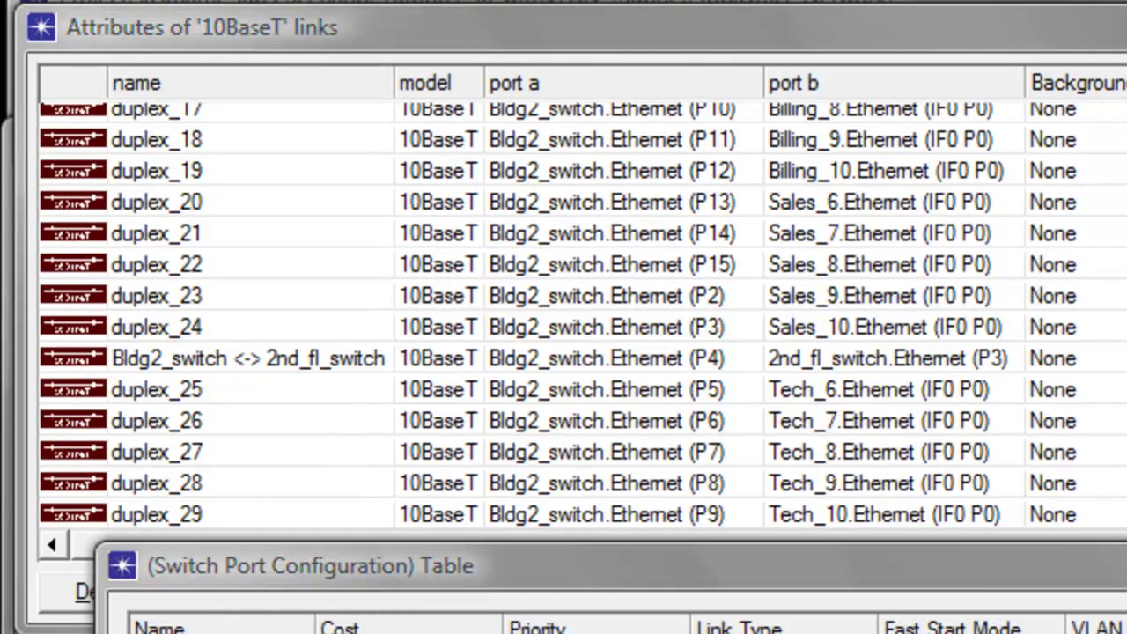
left_click_drag(711, 569, 653, 410)
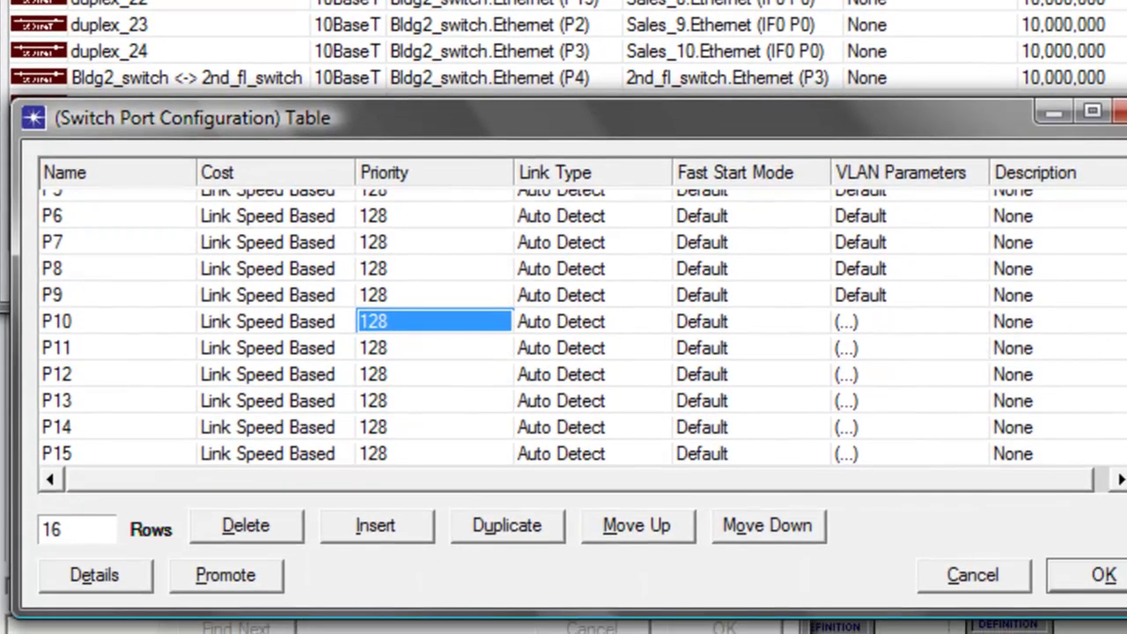
Make port P4 a Trunk port, keeping its PVID at 1
scroll(649, 269, "up", 2)
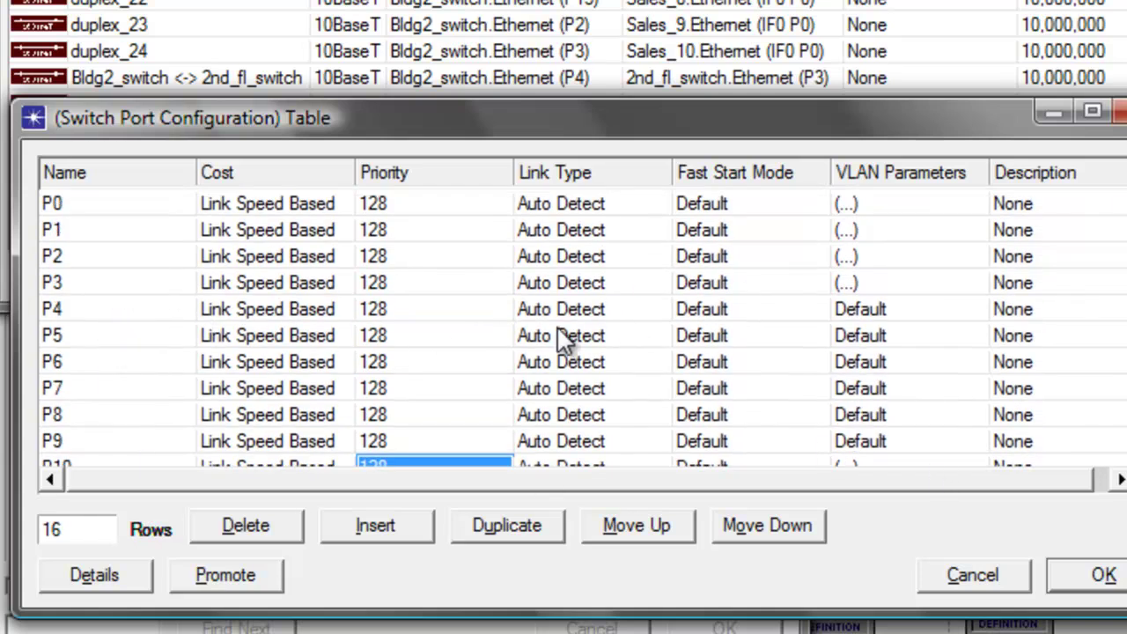
left_click(850, 308)
left_click(874, 354)
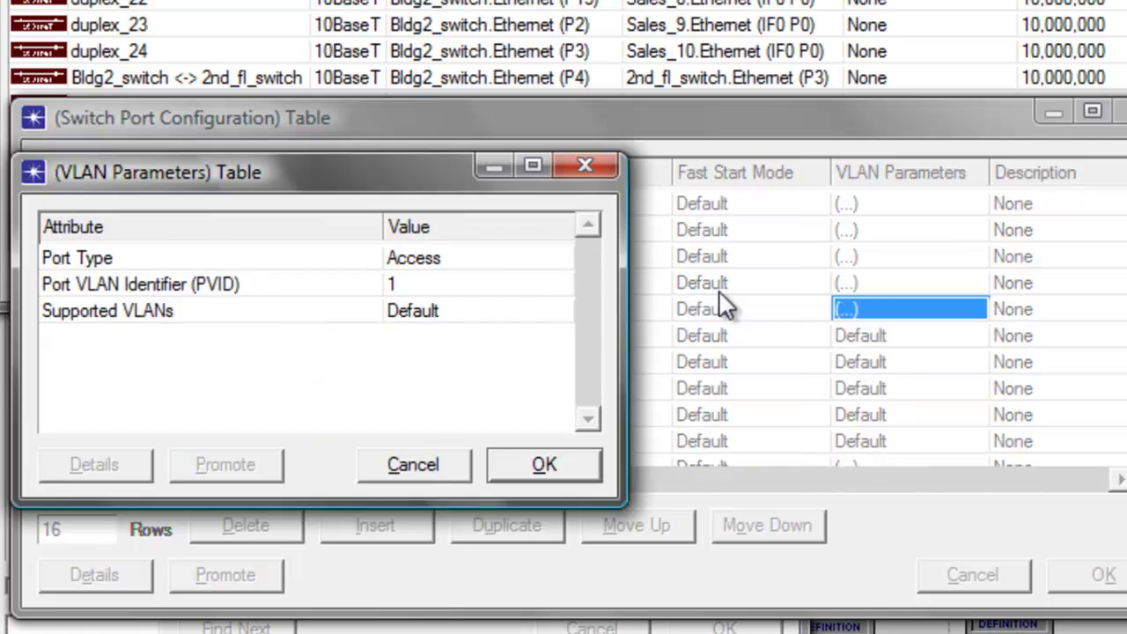
left_click(418, 261)
left_click(400, 302)
left_click(405, 285)
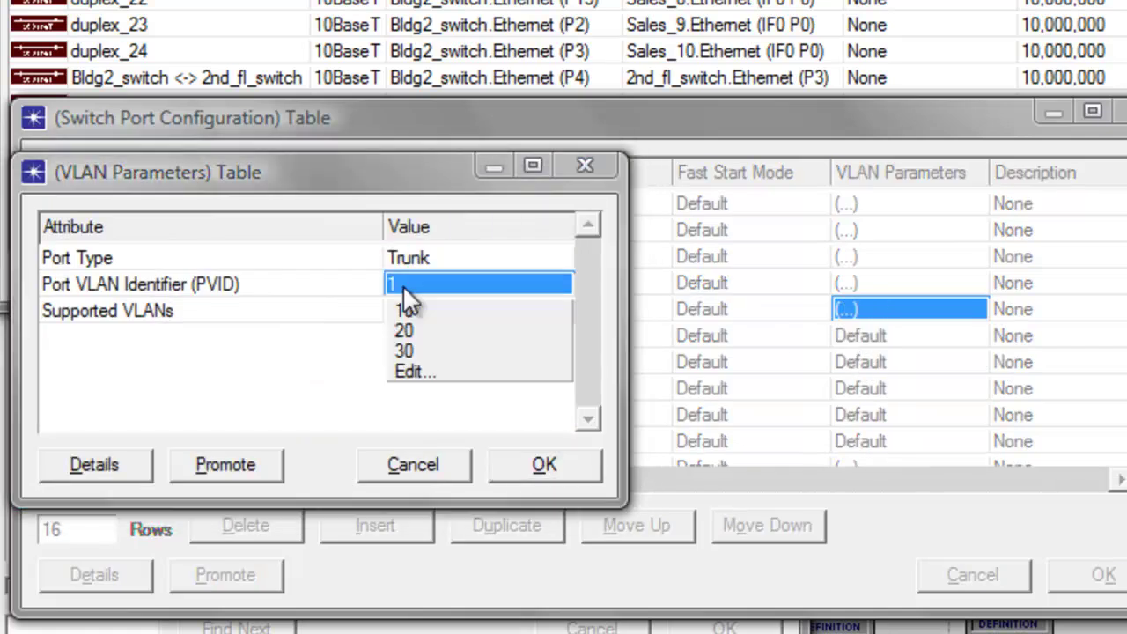
left_click(323, 297)
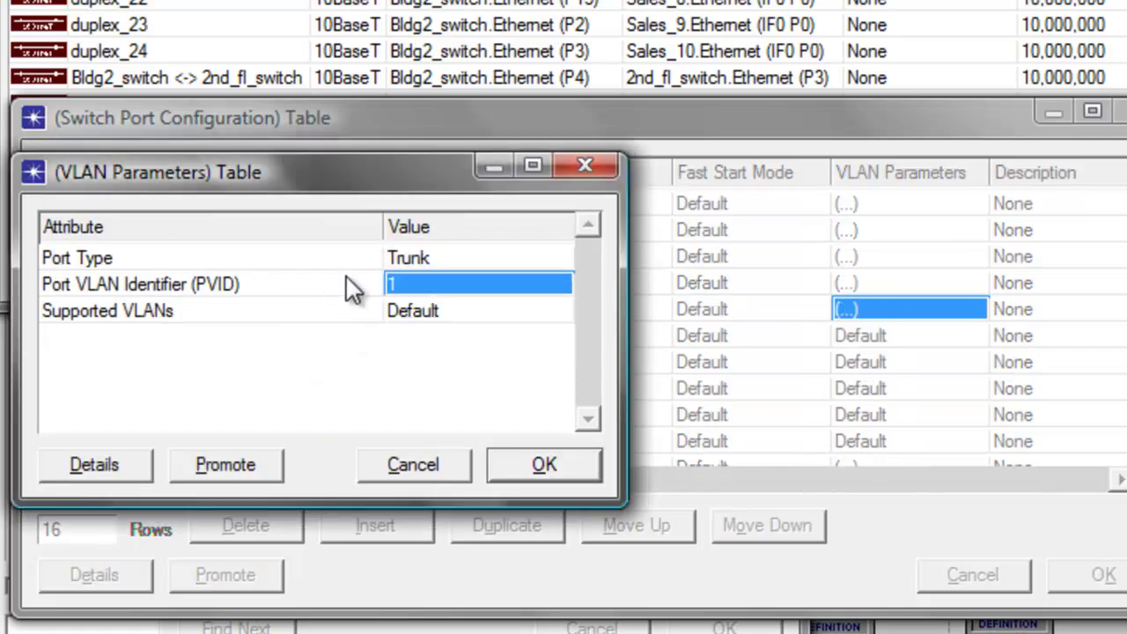
Set P4's Supported VLANs list to 3 rows
left_click(424, 313)
left_click(409, 355)
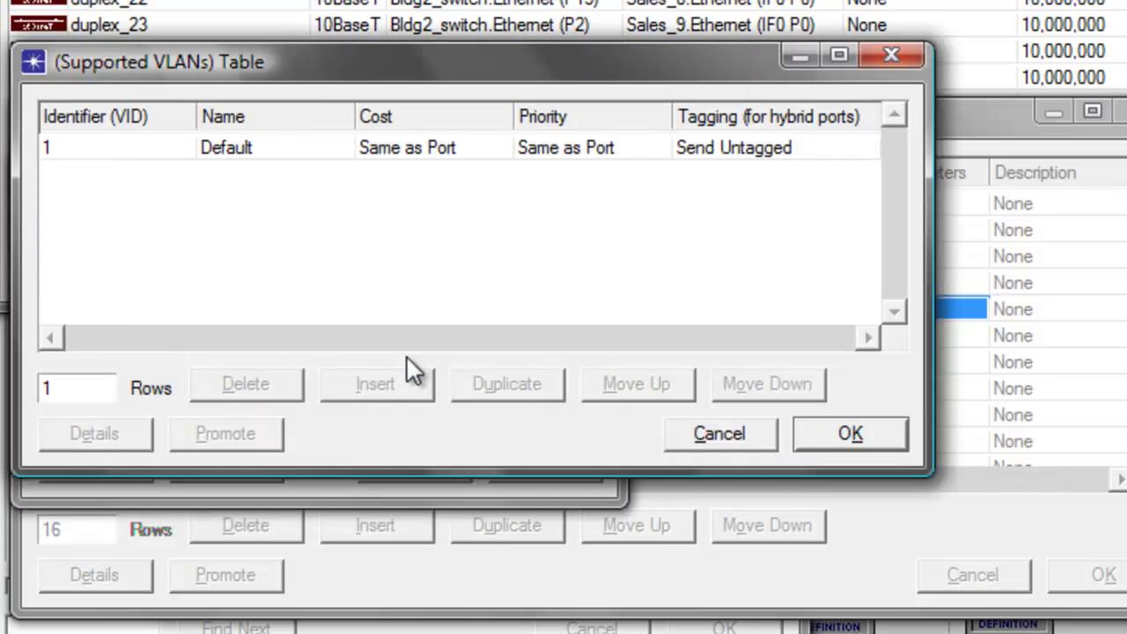
key("Return")
left_click(385, 419)
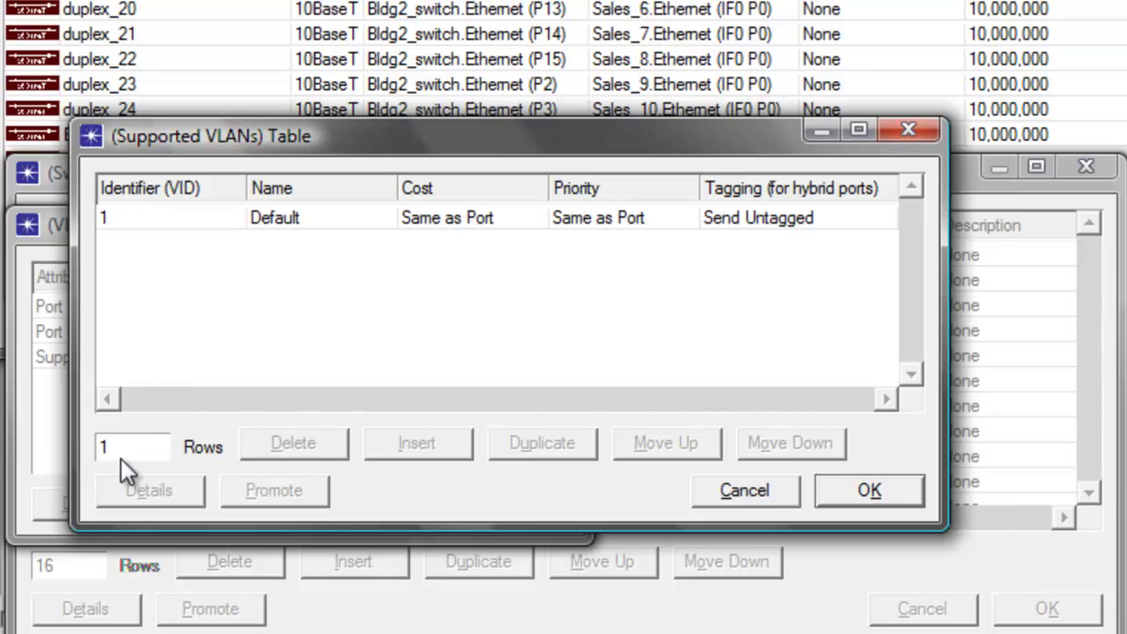
left_click(120, 459)
key("Escape")
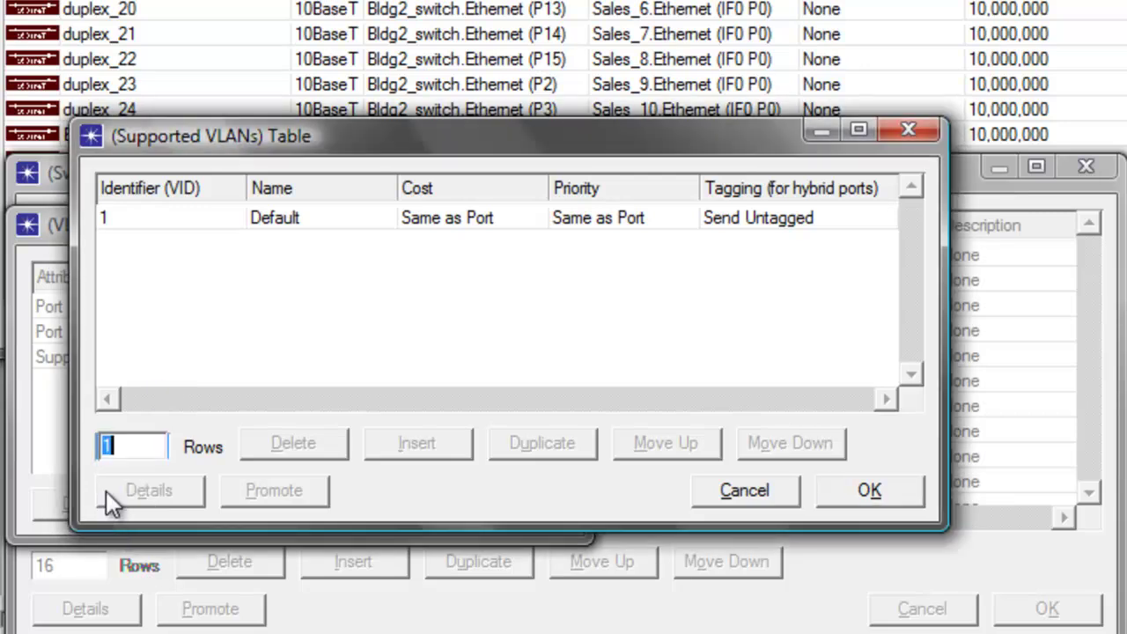
type("3")
key("Return")
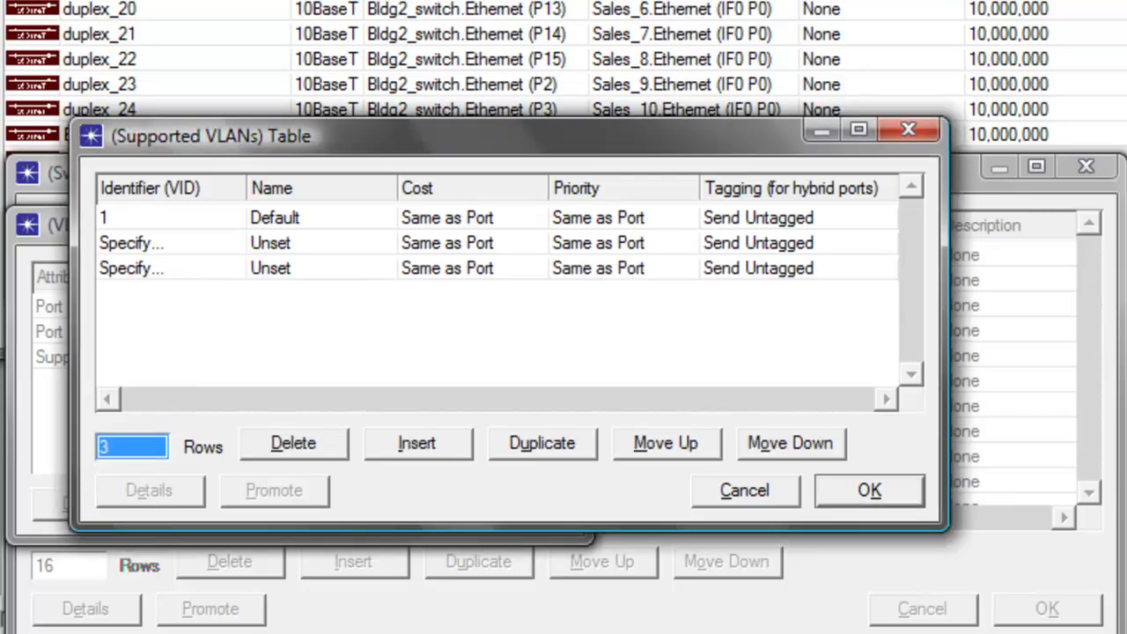
Fill P4's supported VLAN rows with VLANs 10, 20 and 30, and confirm the trunk settings
left_click(132, 220)
left_click(113, 242)
left_click(123, 243)
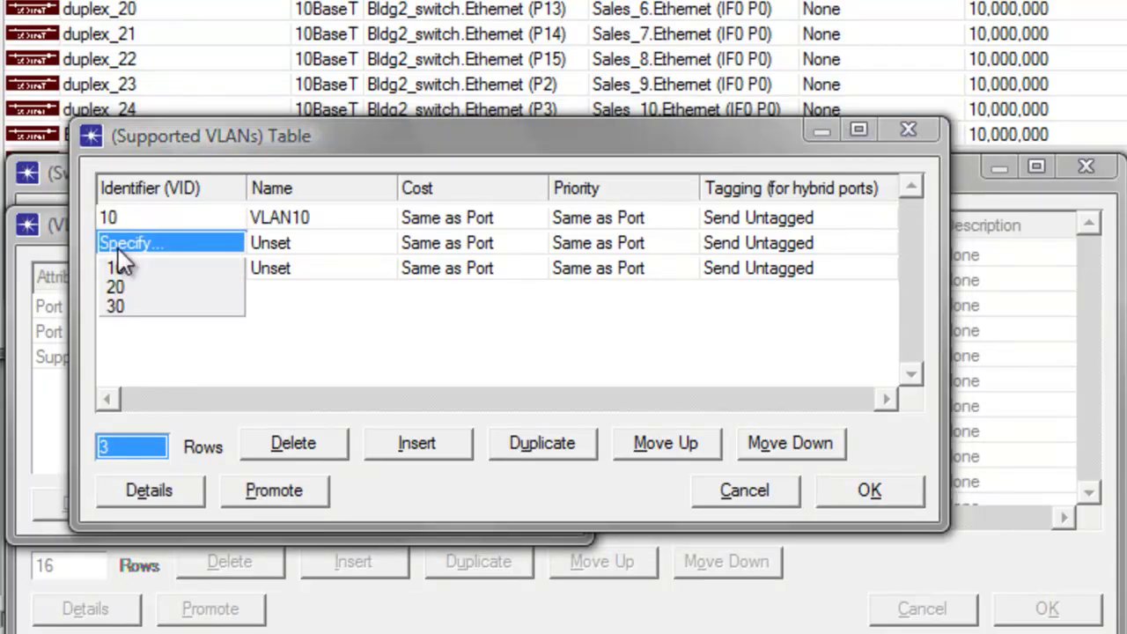
left_click(116, 282)
left_click(118, 279)
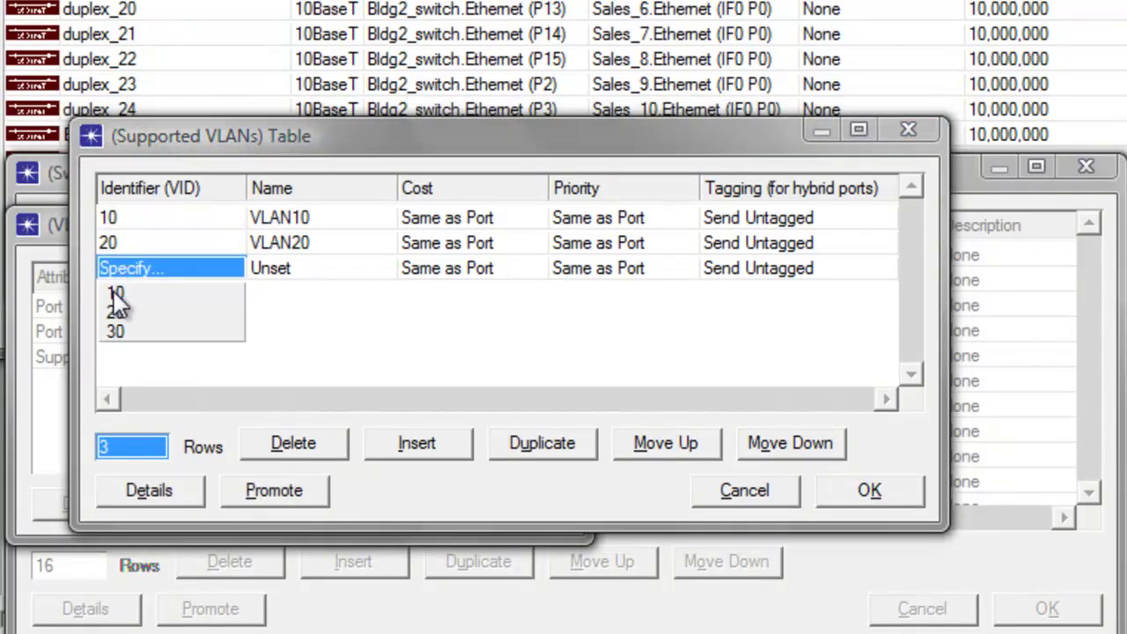
left_click(113, 325)
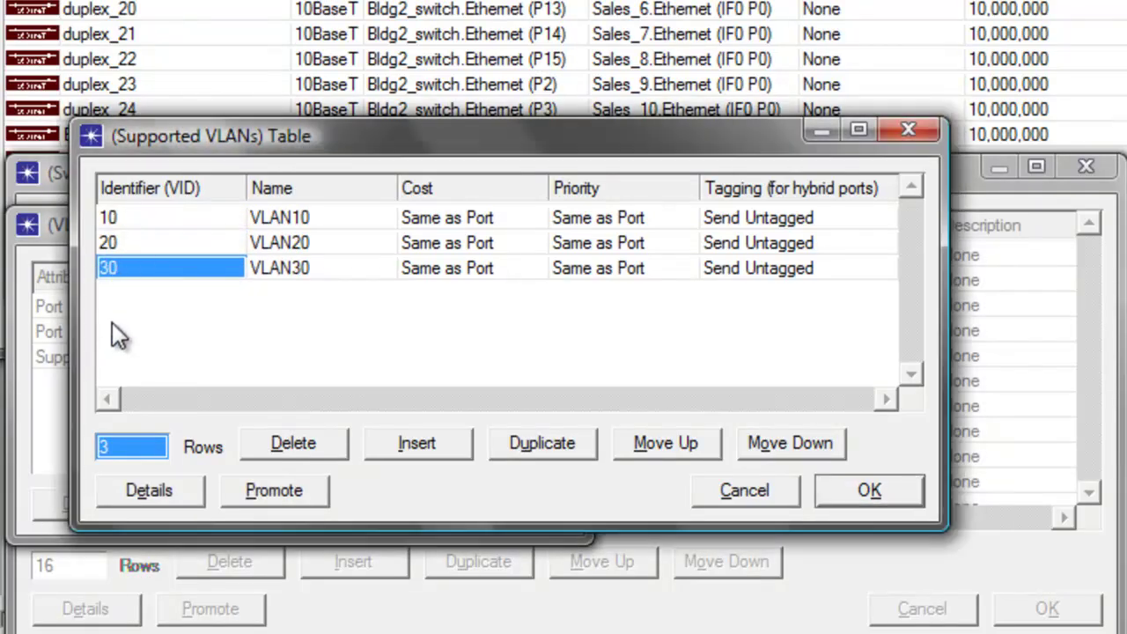
left_click(865, 490)
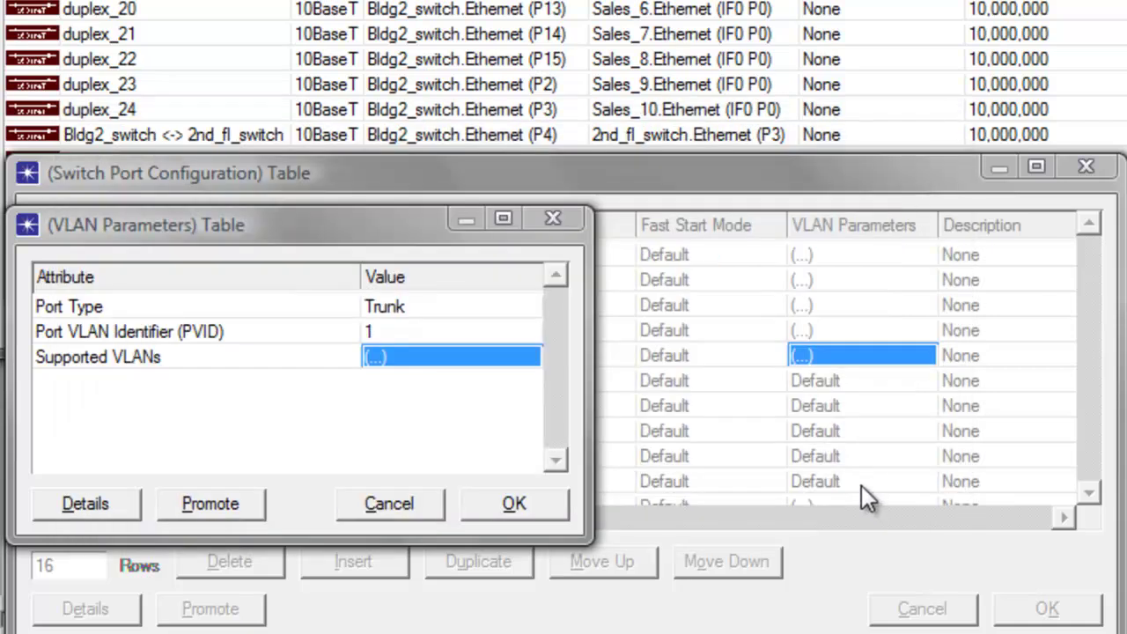
left_click(520, 503)
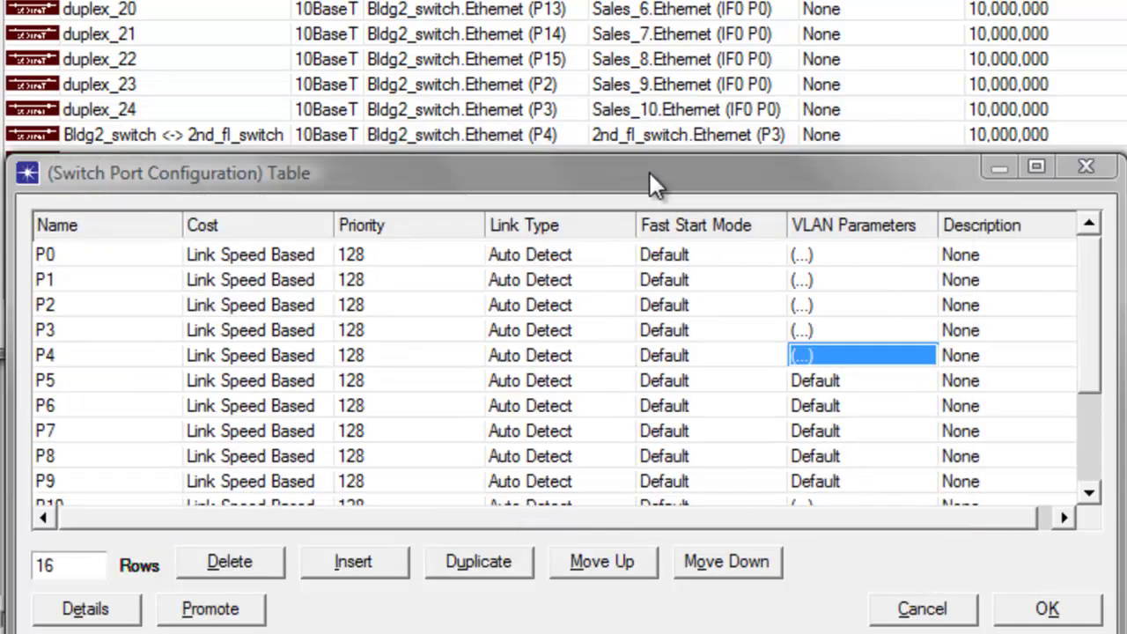
Give port P5 PVID 30 with VLAN 30 as its supported VLAN
left_click_drag(649, 171, 661, 293)
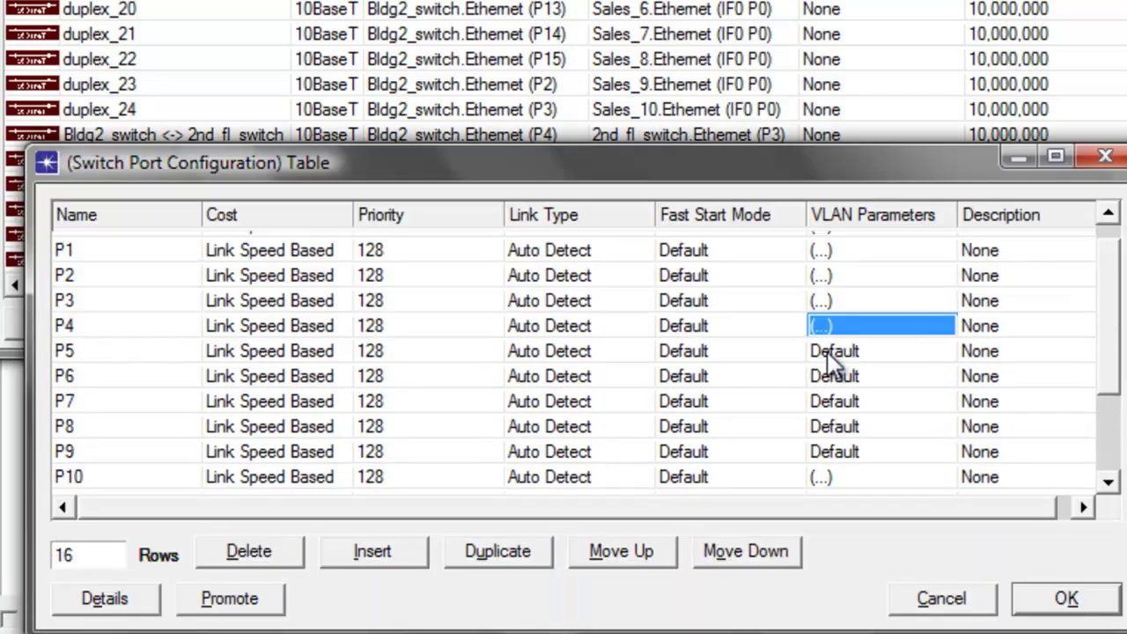
left_click(828, 356)
left_click(833, 397)
left_click(378, 334)
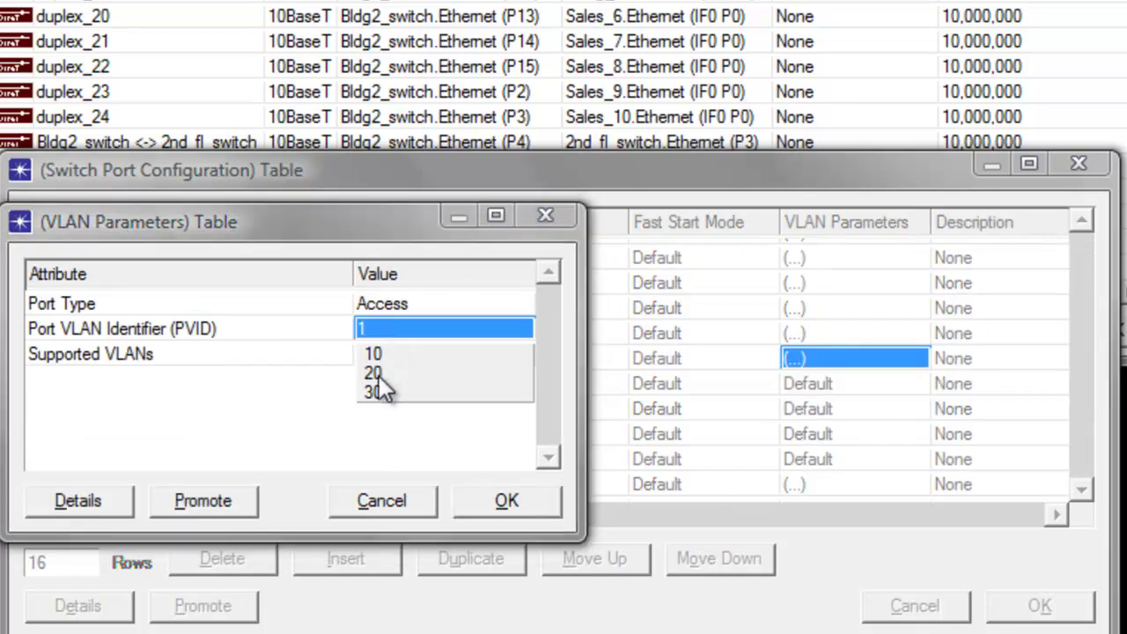
left_click(374, 388)
left_click(388, 356)
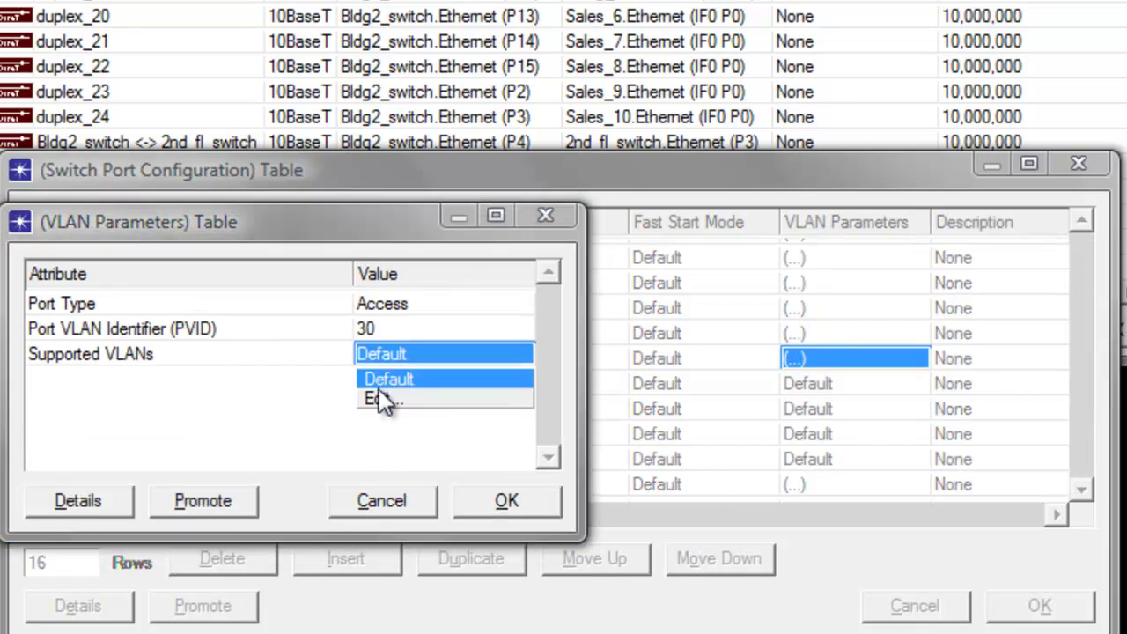
left_click(380, 393)
left_click(53, 198)
left_click(42, 256)
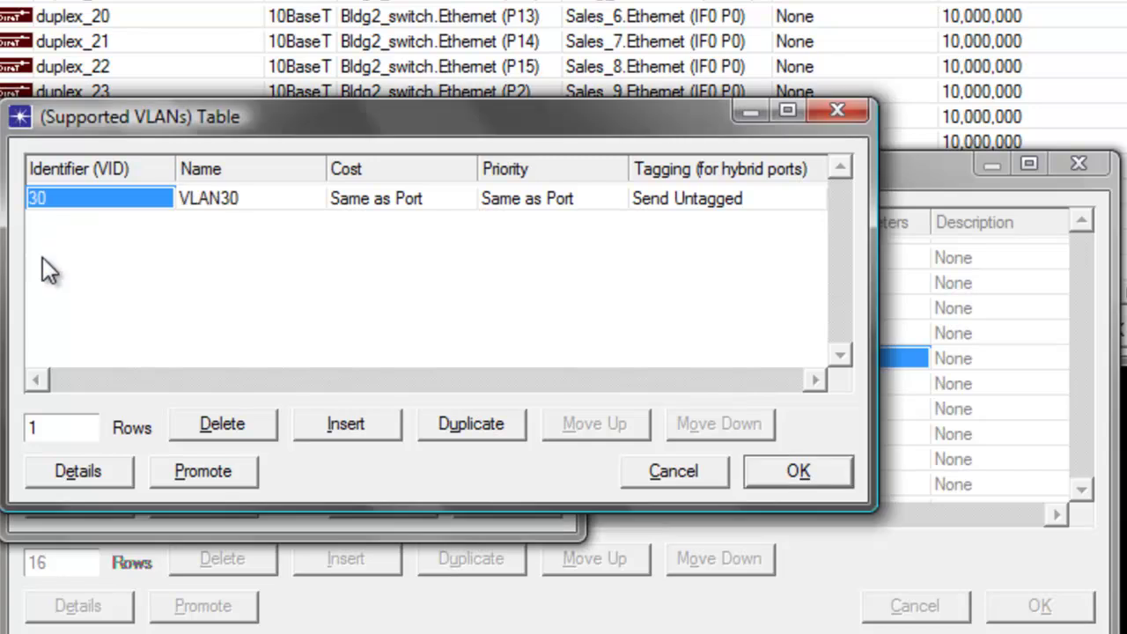
left_click(812, 480)
left_click(508, 500)
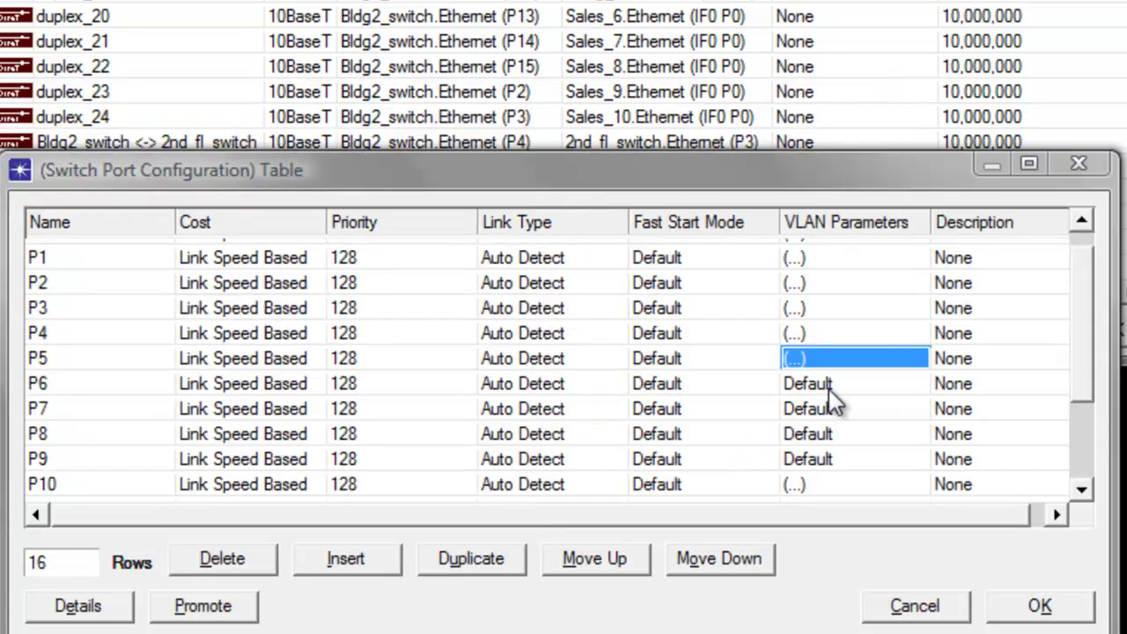
Give port P6 PVID 30 with VLAN 30 as its supported VLAN
left_click(823, 381)
left_click(805, 425)
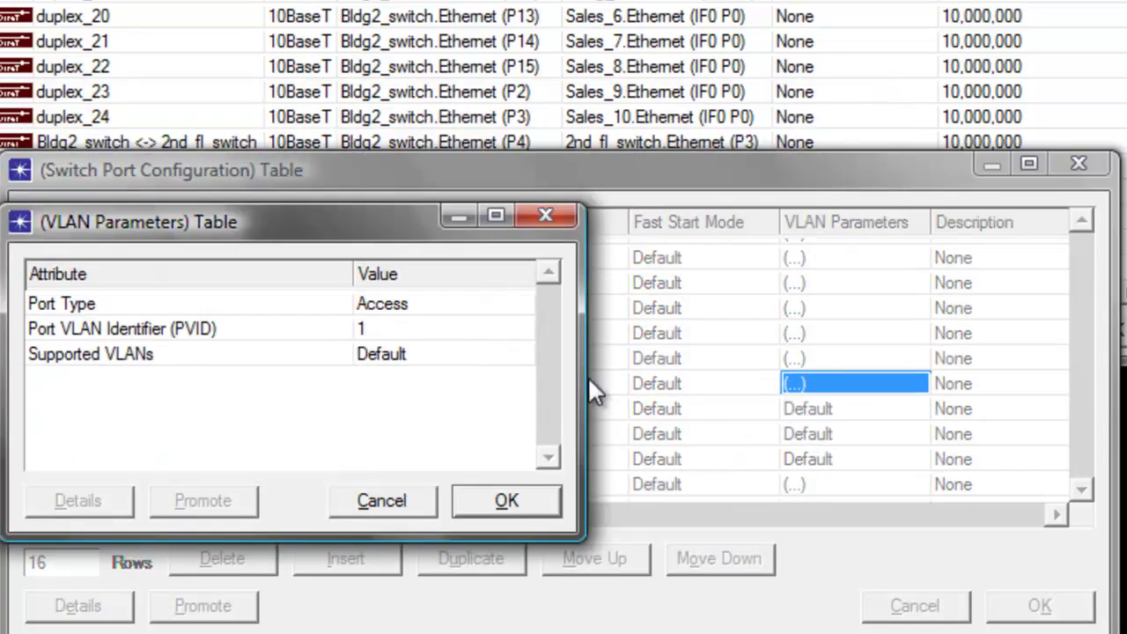
left_click(367, 328)
left_click(372, 393)
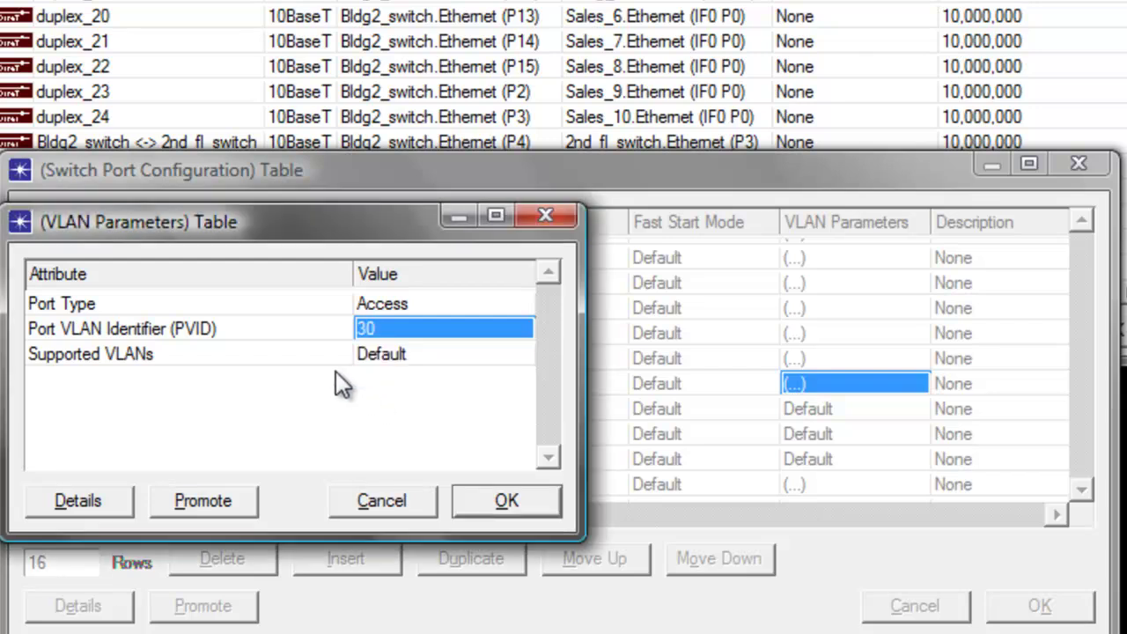
left_click(390, 357)
left_click(377, 397)
left_click(61, 198)
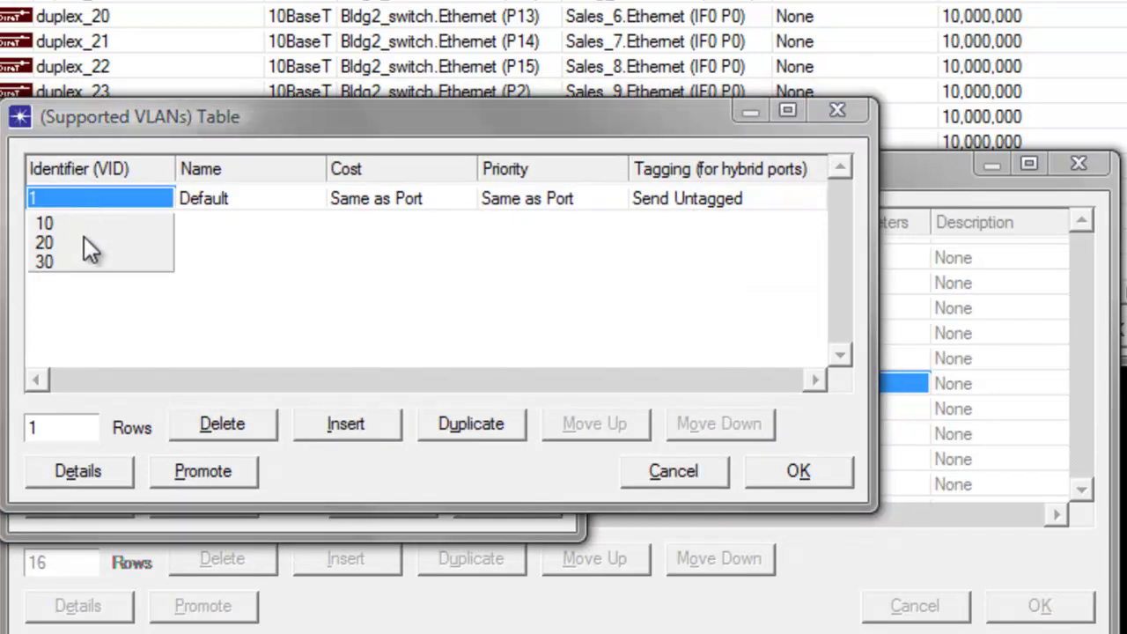
left_click(64, 262)
left_click(810, 471)
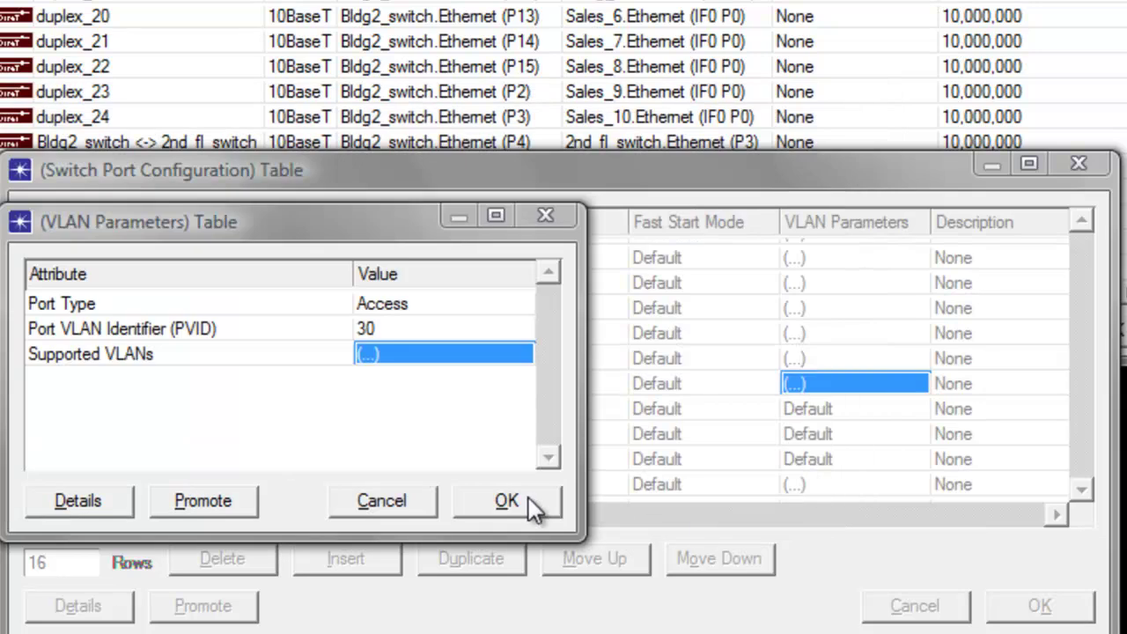
left_click(501, 504)
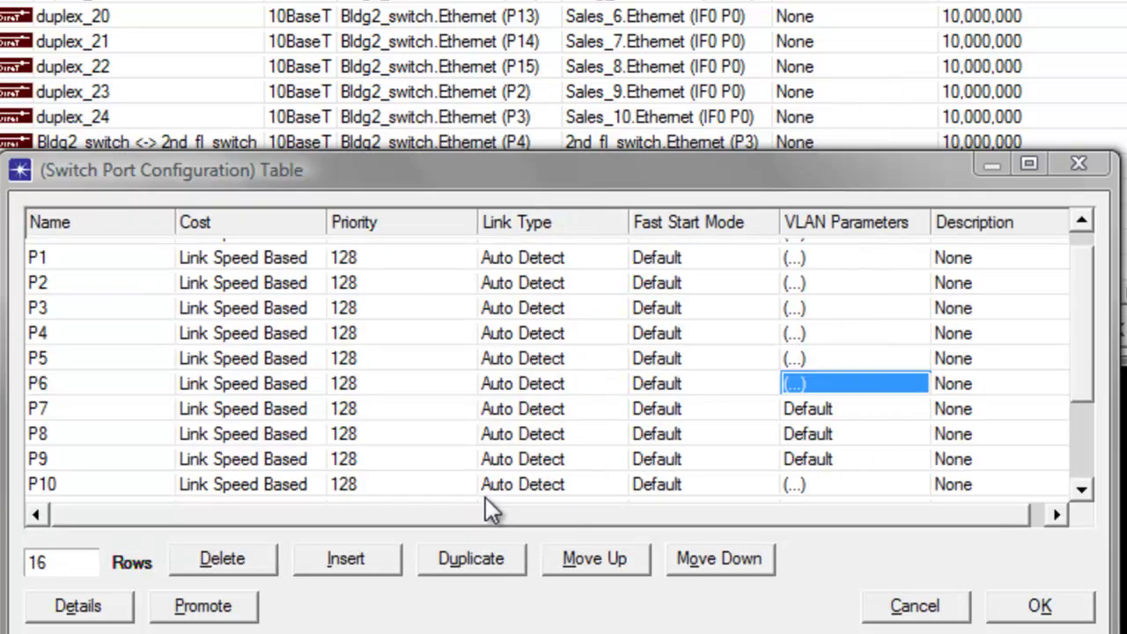
Give port P7 PVID 30 with VLAN 30 as its supported VLAN
left_click(825, 405)
left_click(797, 450)
left_click(364, 329)
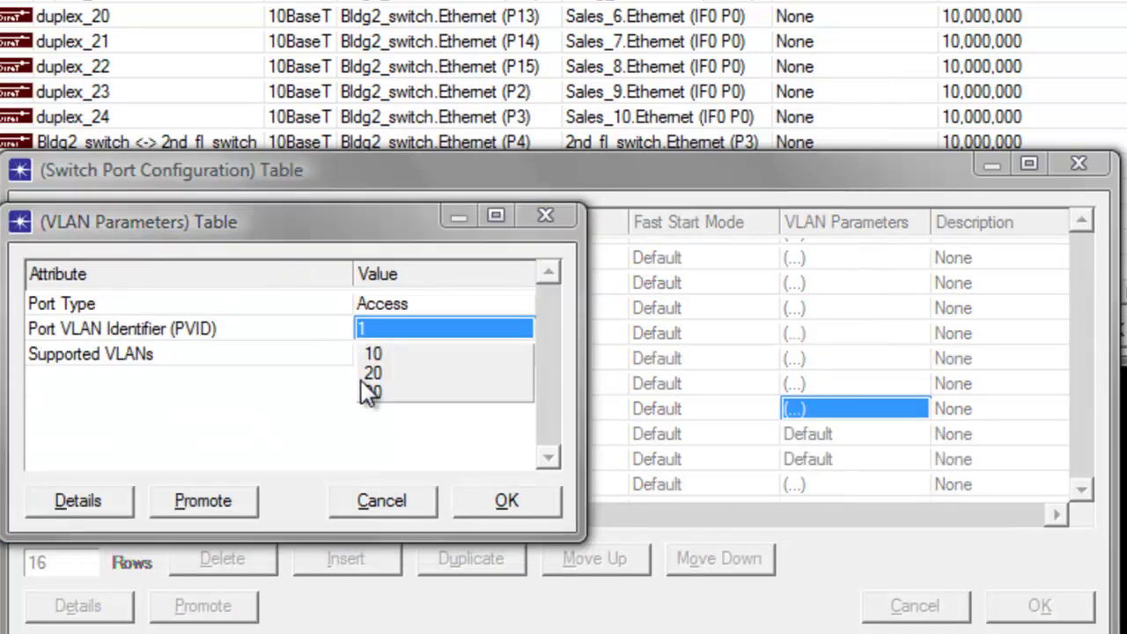
left_click(372, 392)
left_click(366, 350)
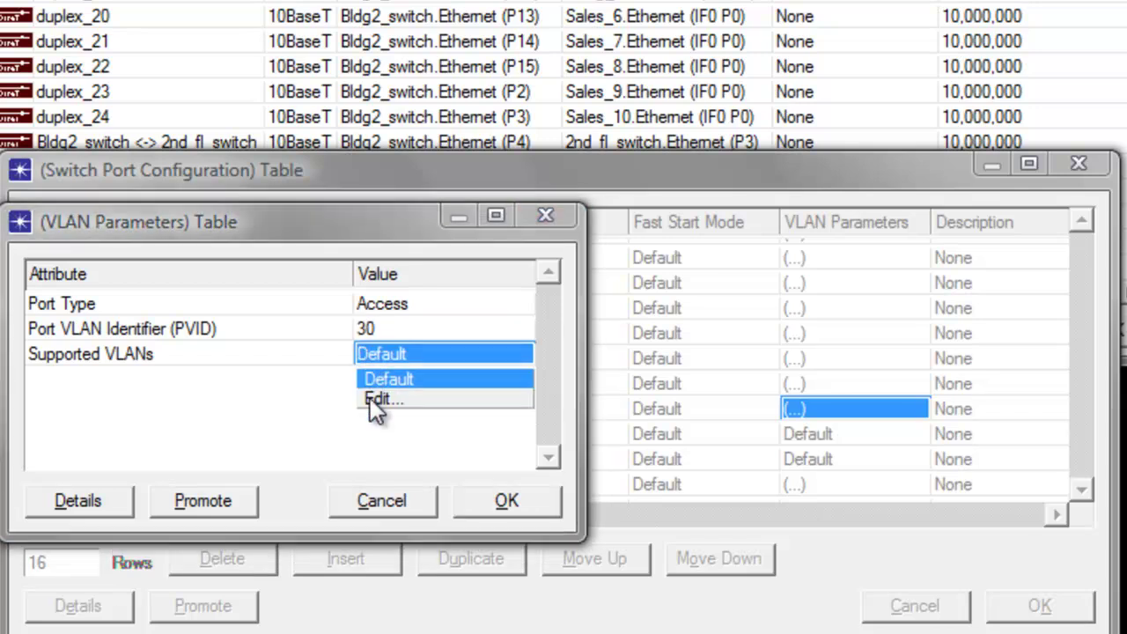
left_click(370, 398)
left_click(120, 199)
left_click(74, 263)
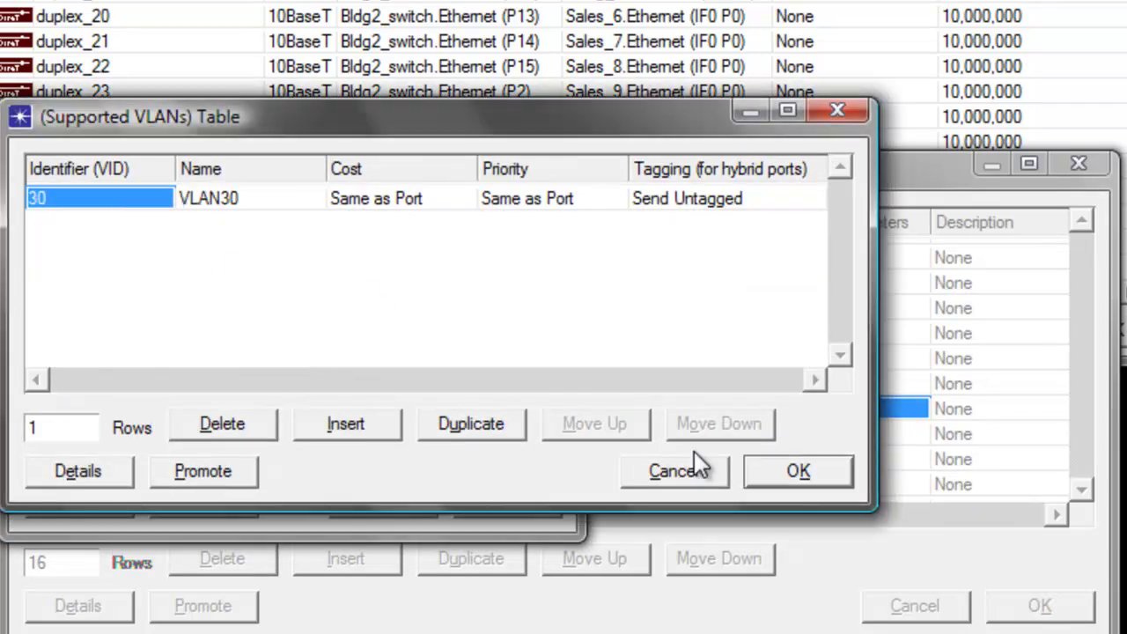
left_click(788, 471)
left_click(490, 502)
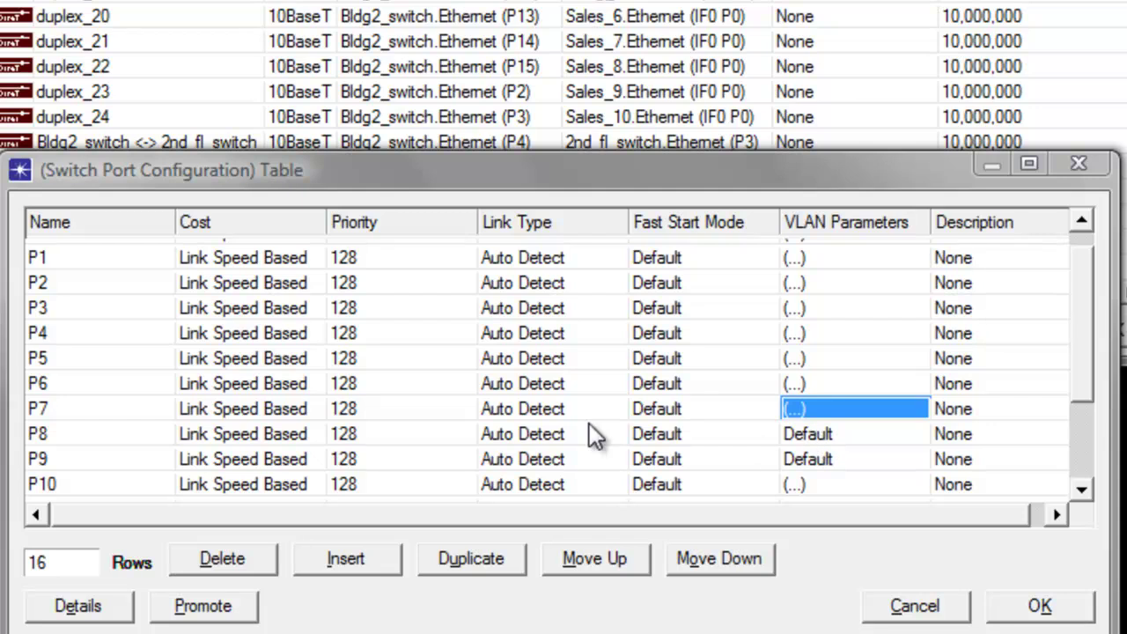
Give port P8 PVID 30 with VLAN 30 as its supported VLAN
left_click(818, 433)
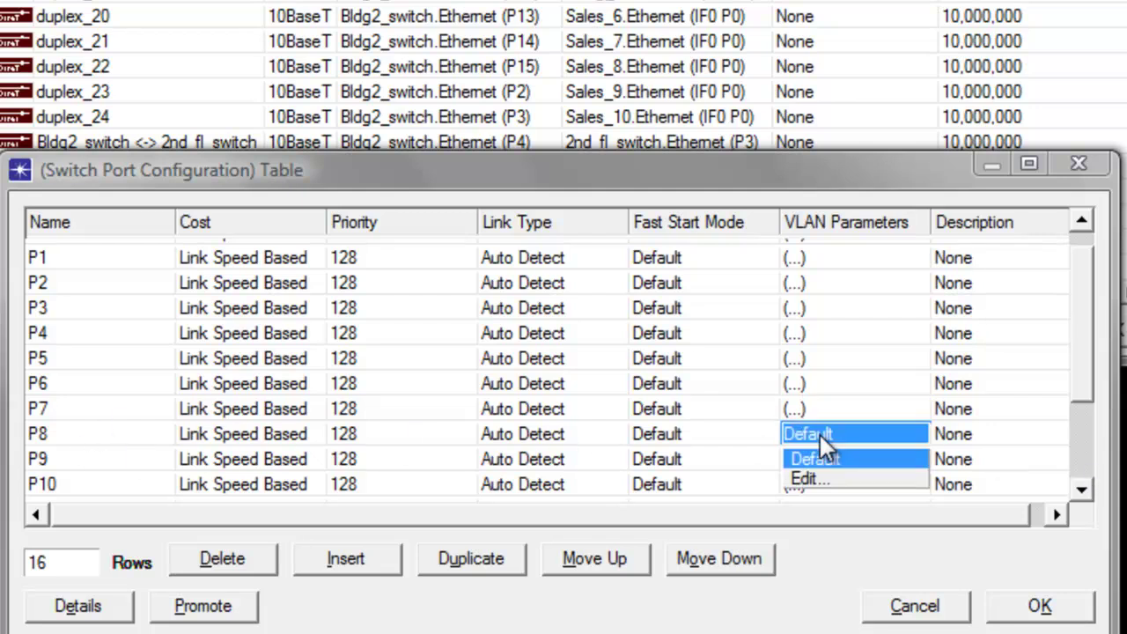
left_click(806, 479)
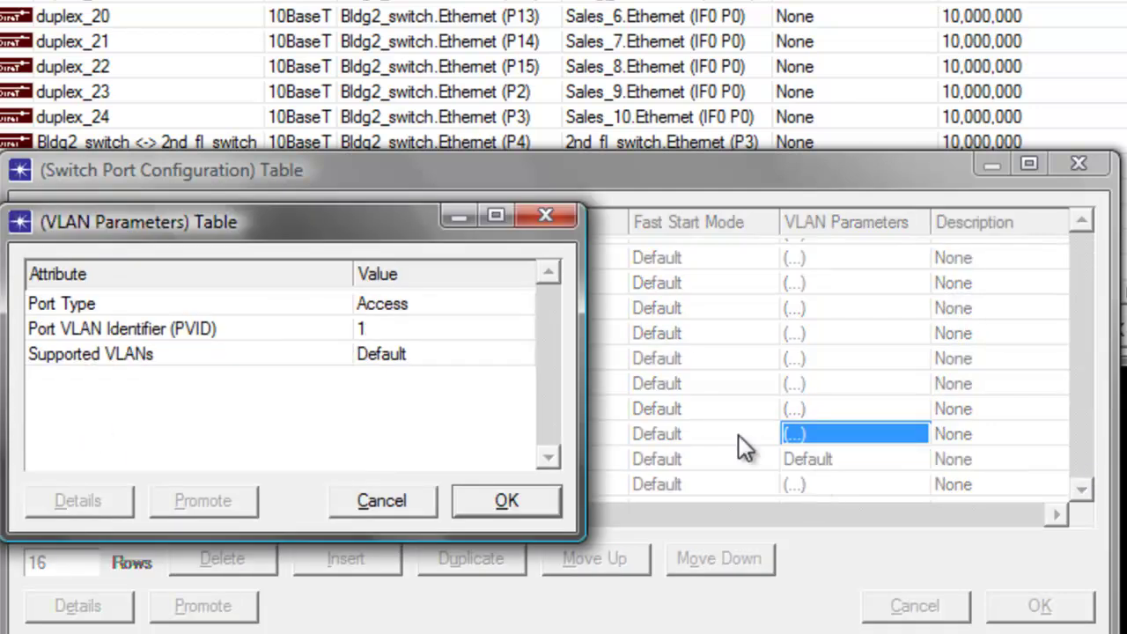
left_click(390, 339)
left_click(368, 388)
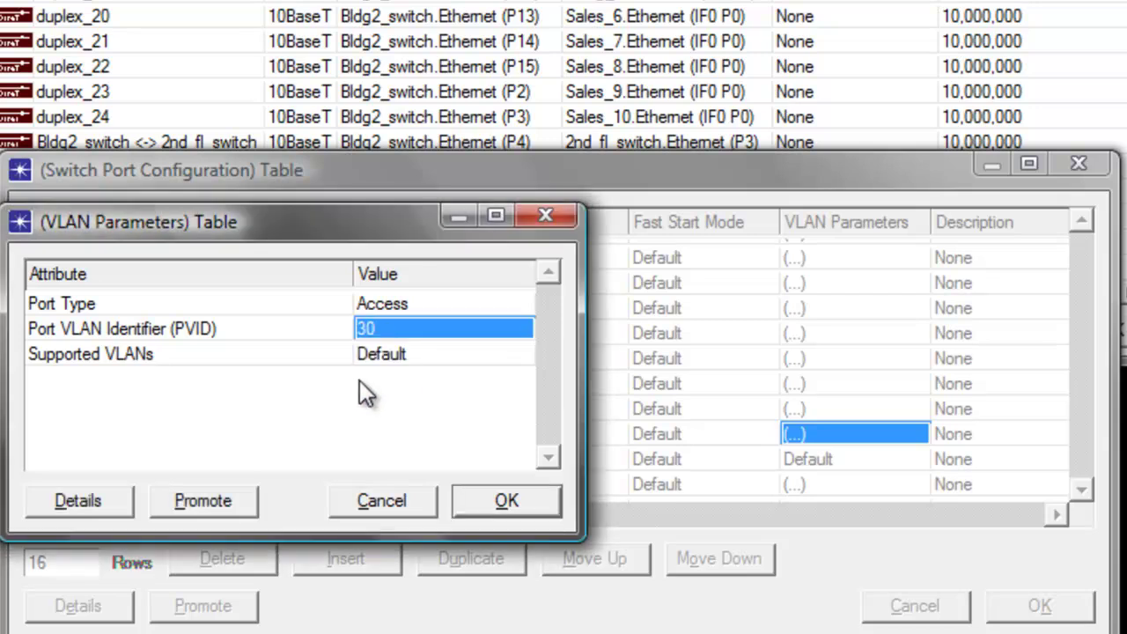
left_click(368, 352)
left_click(374, 378)
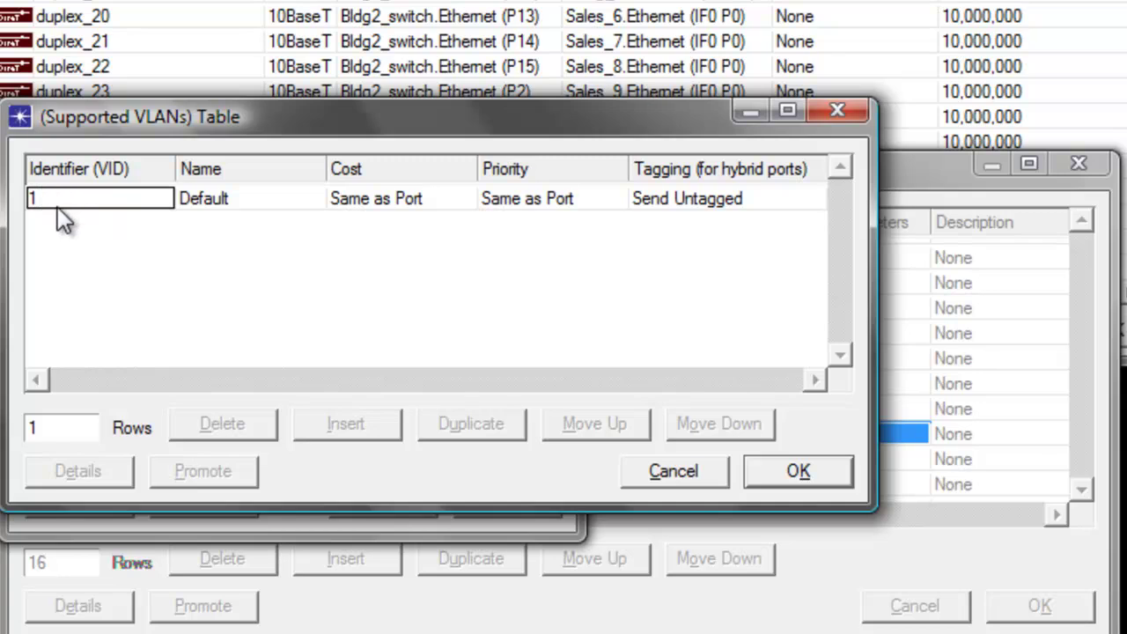
left_click(51, 203)
left_click(47, 259)
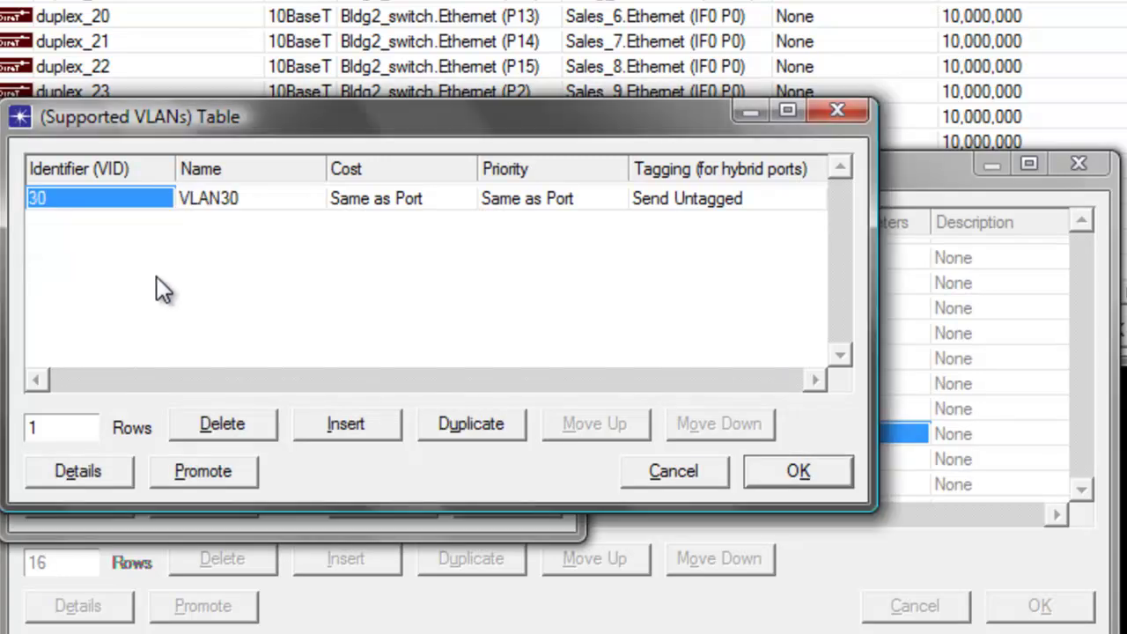
left_click(797, 476)
left_click(507, 501)
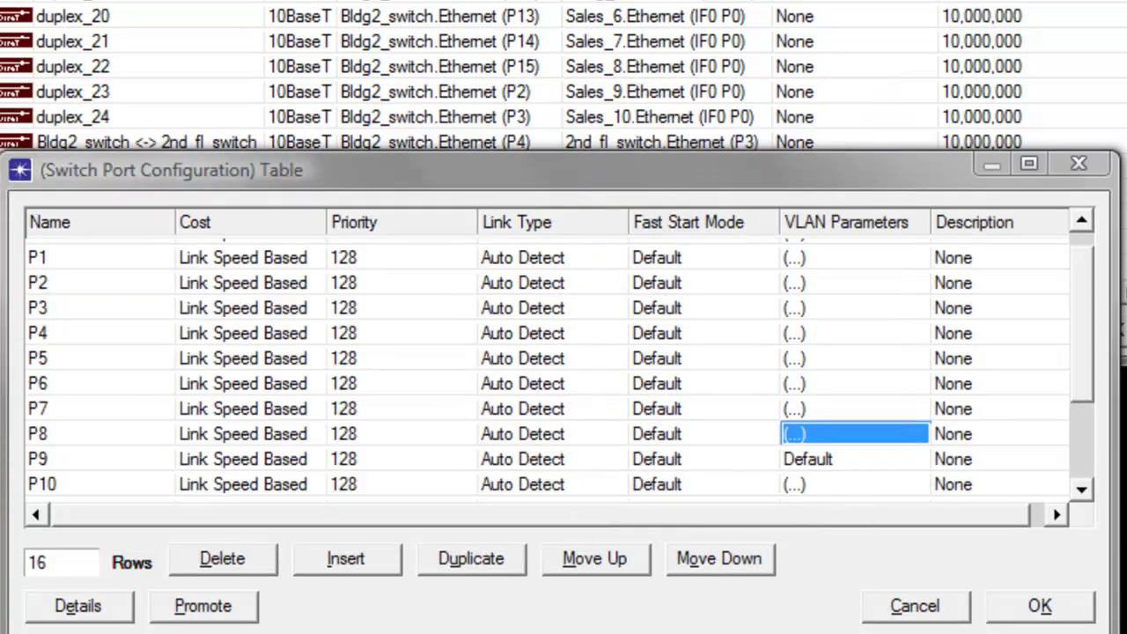
Give port P9 PVID 30 with VLAN 30 as its supported VLAN
left_click(802, 466)
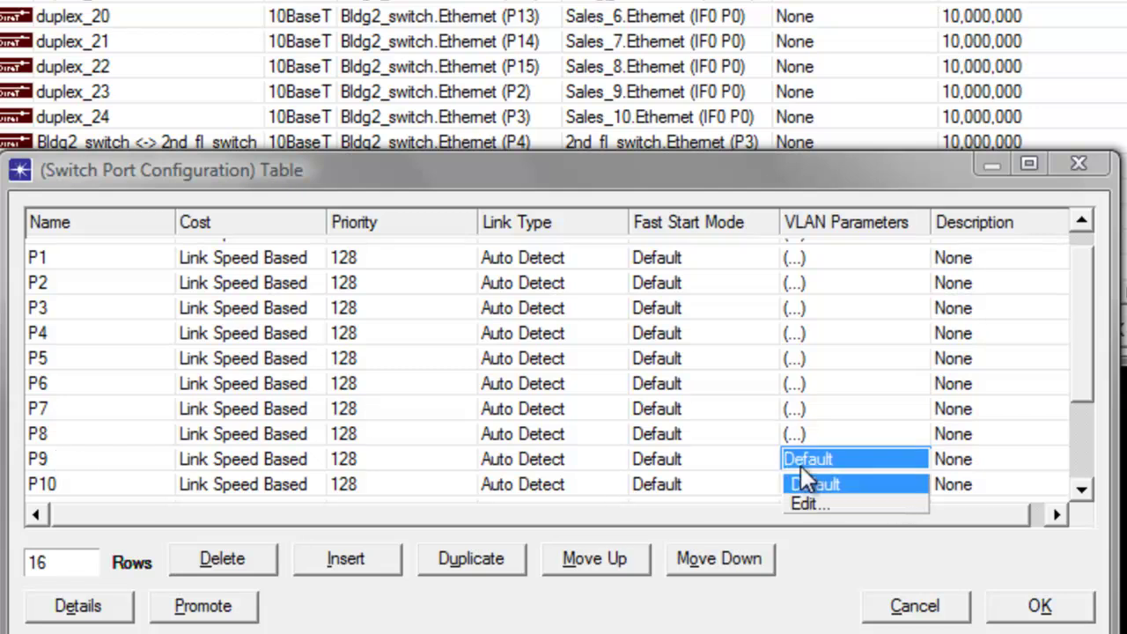
left_click(803, 504)
left_click(388, 329)
left_click(373, 392)
left_click(373, 357)
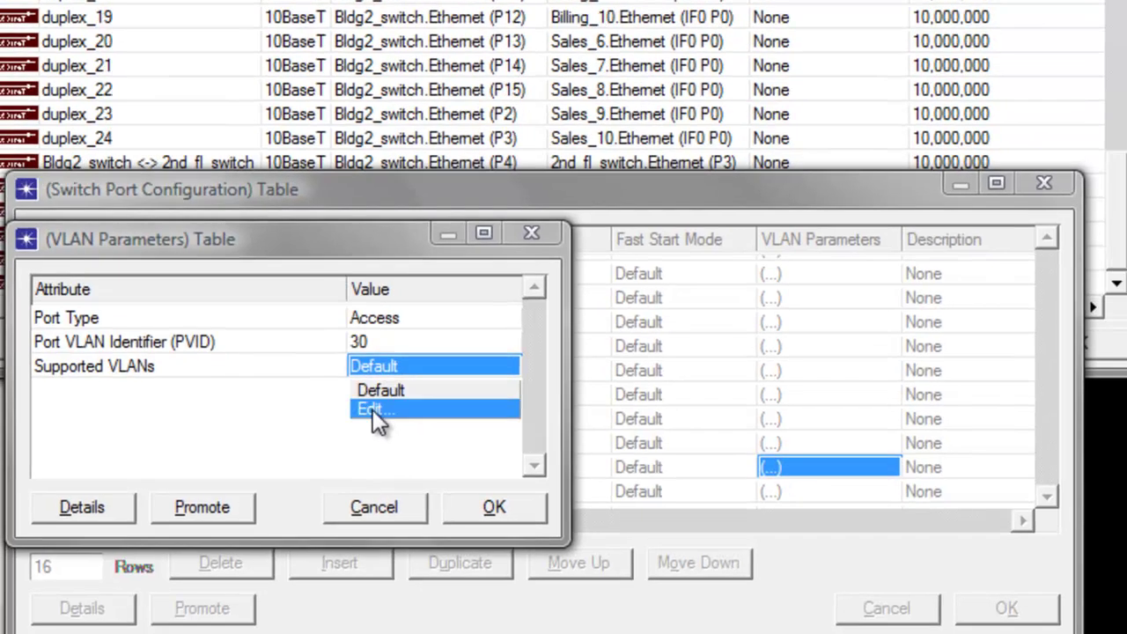
left_click(379, 399)
left_click(89, 282)
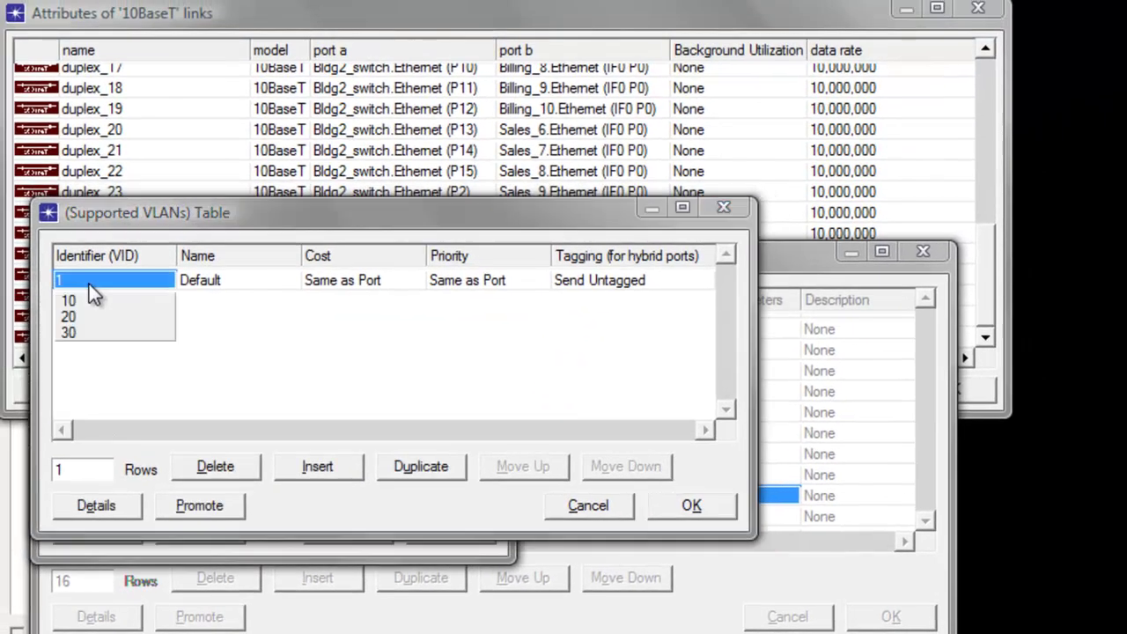
left_click(70, 332)
left_click(691, 506)
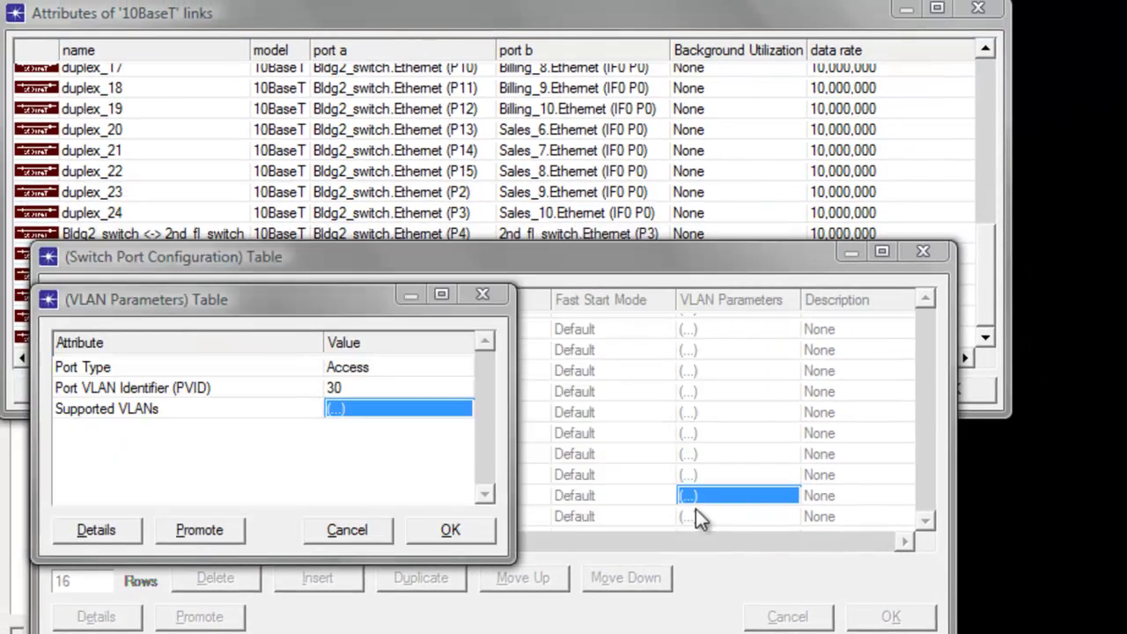
left_click(457, 530)
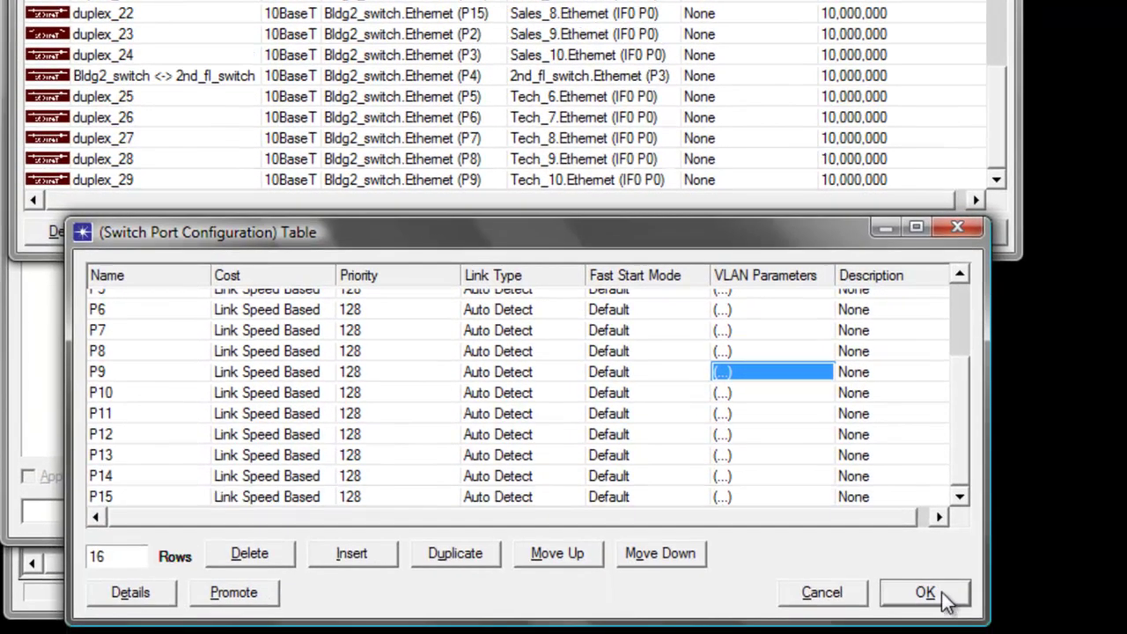
Confirm the Switch Port Configuration Table and the Bldg2_switch Attributes dialog with OK
left_click(943, 597)
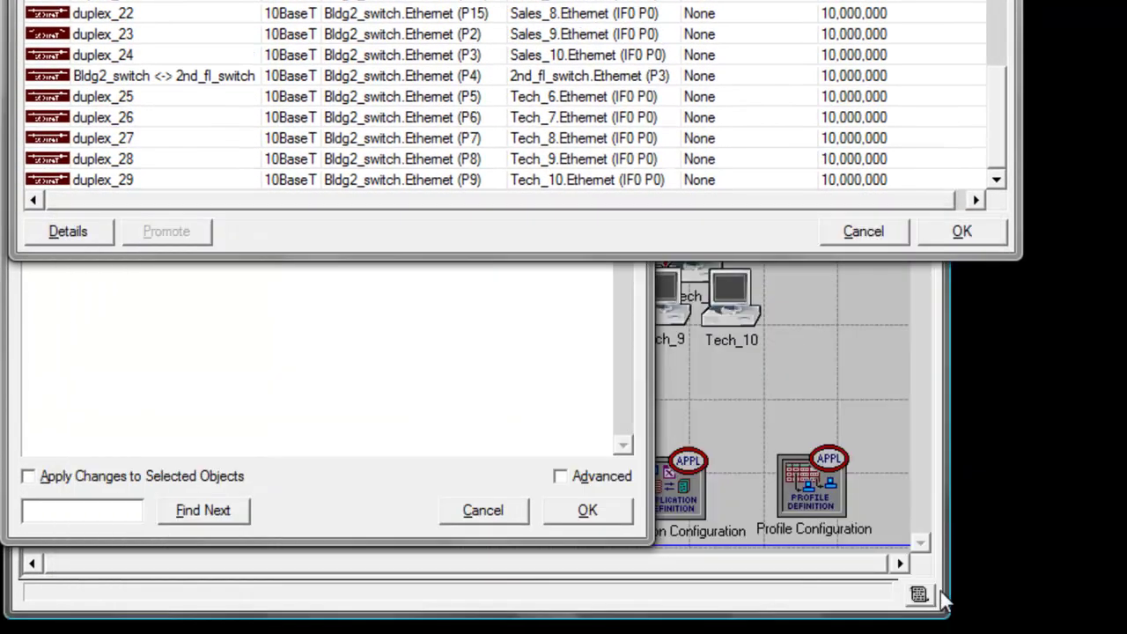
left_click(413, 350)
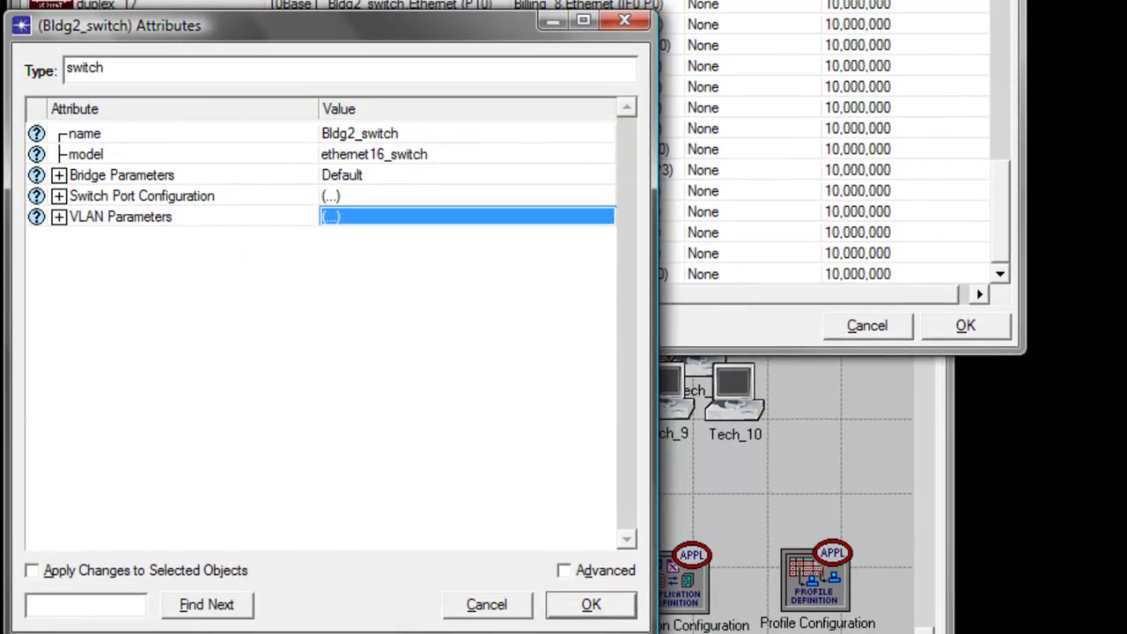
left_click(591, 604)
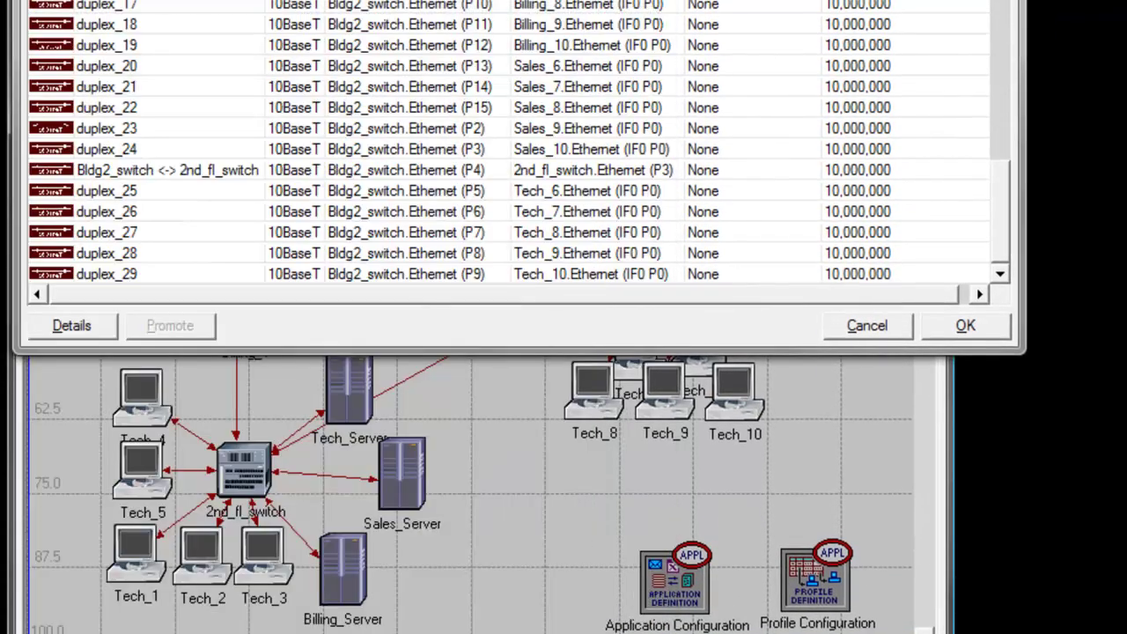